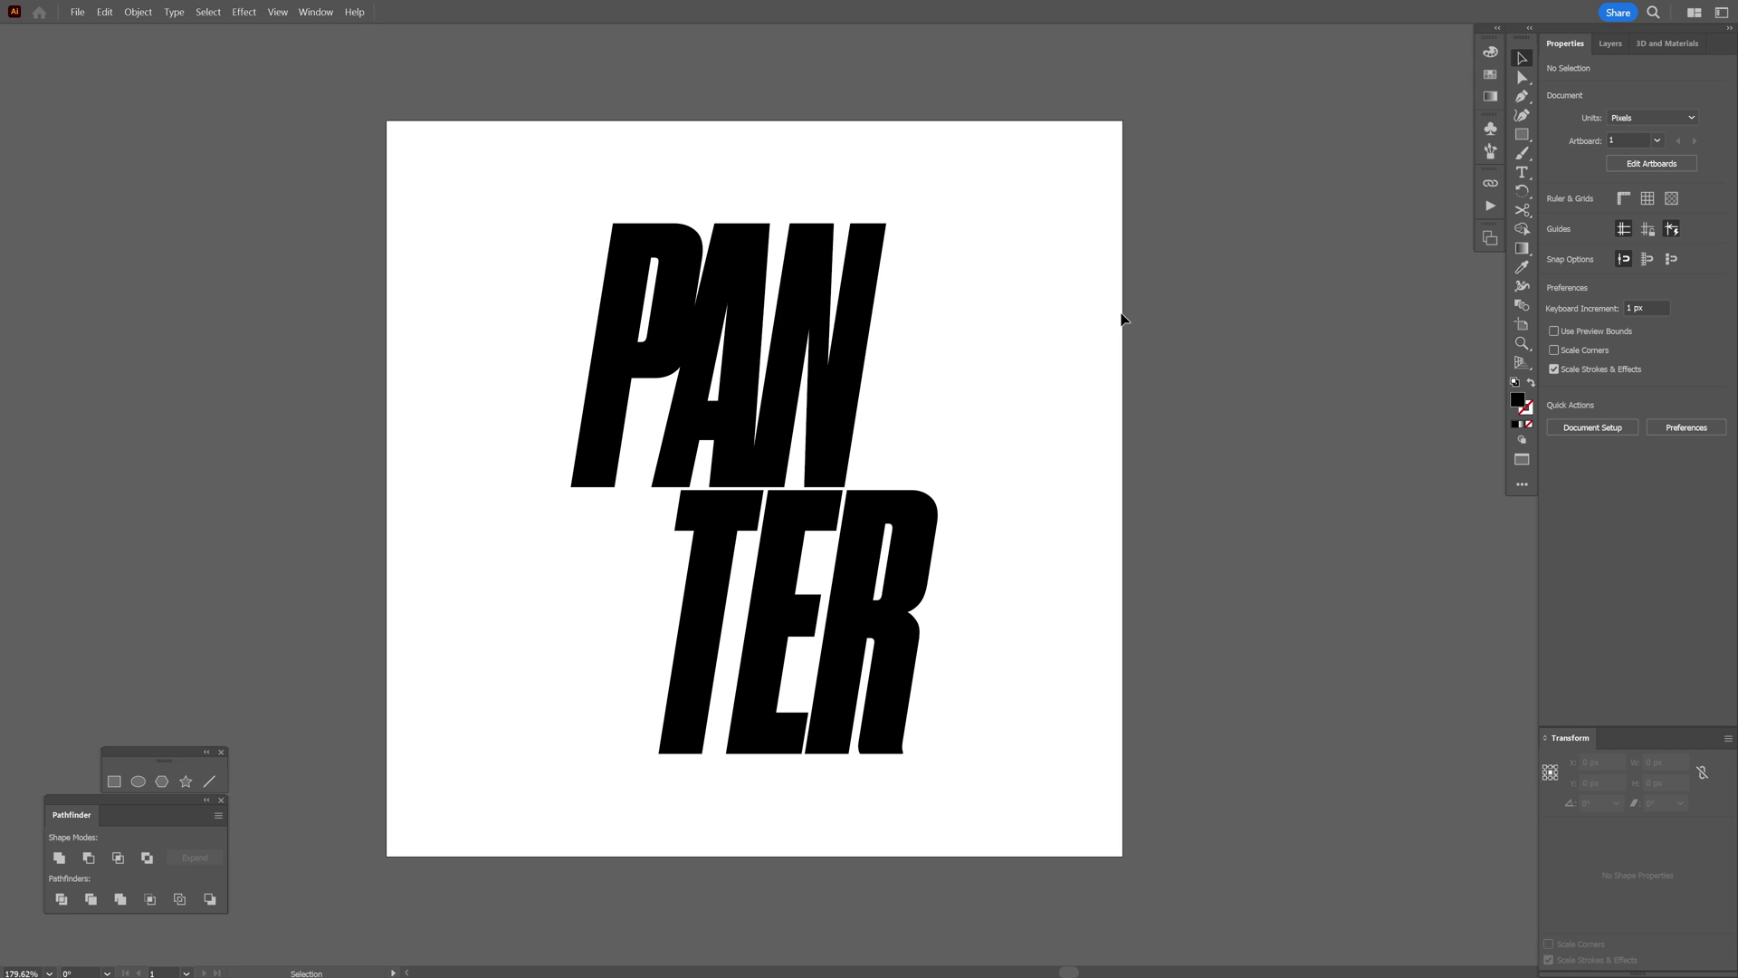
Step: Show the document rulers, and switch the grid on and back off
key("a")
key("ctrl+r")
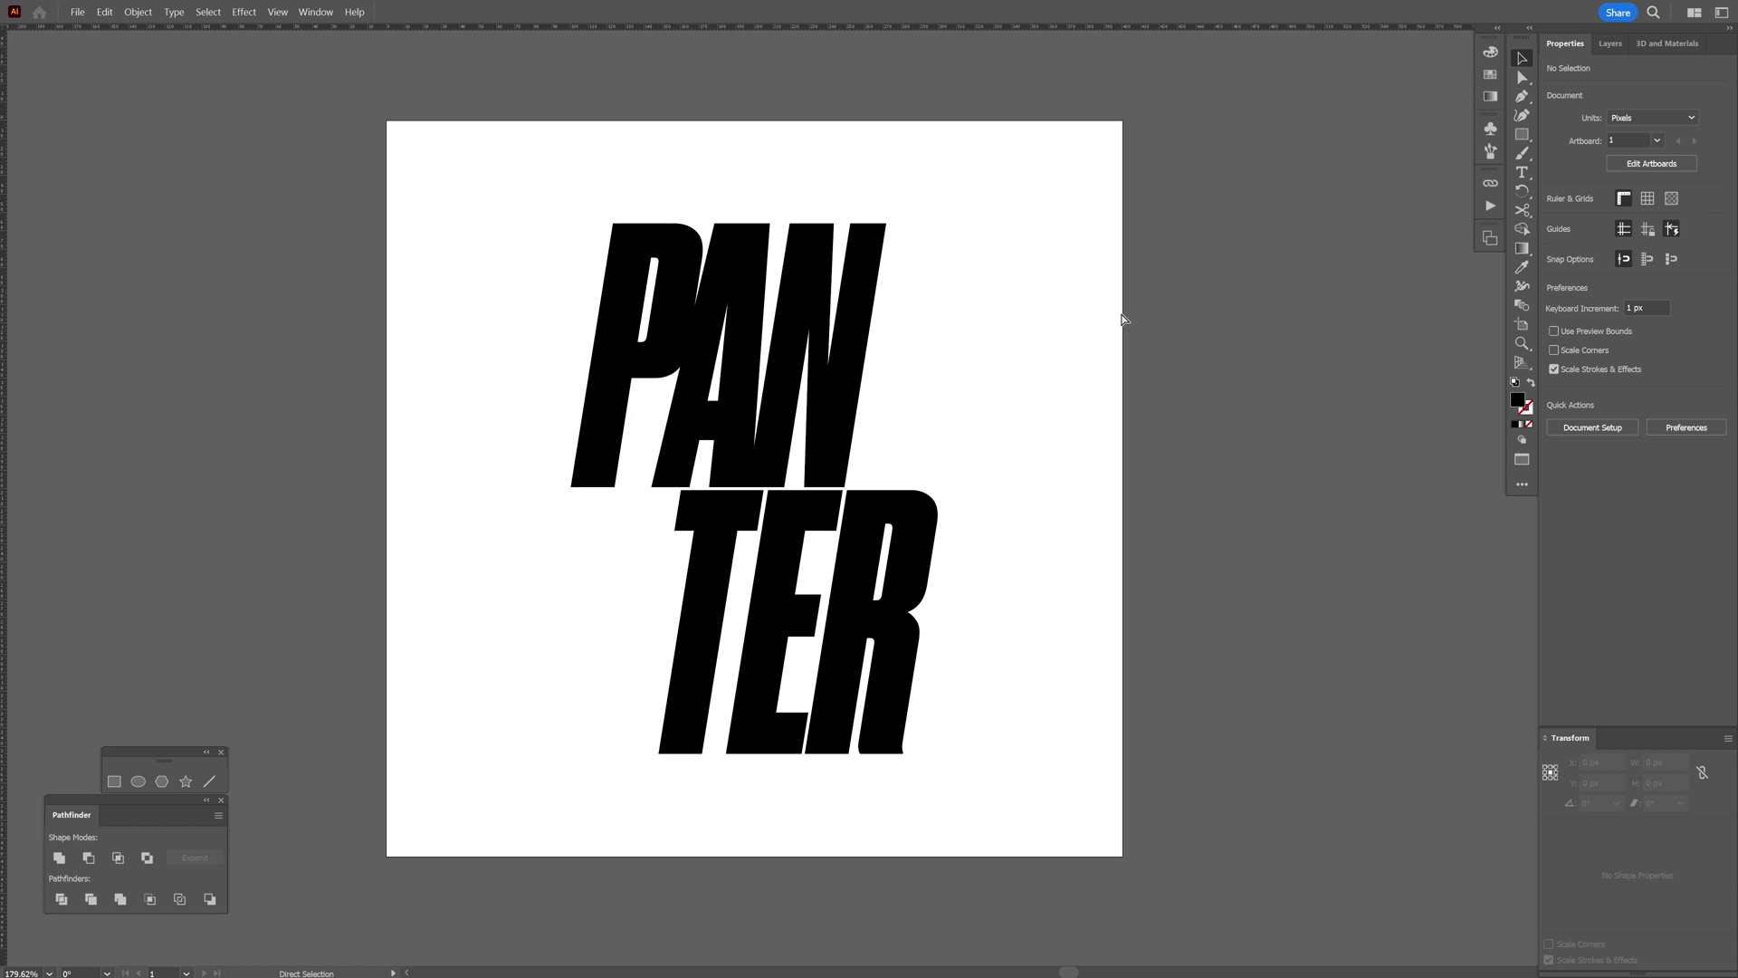
key("v")
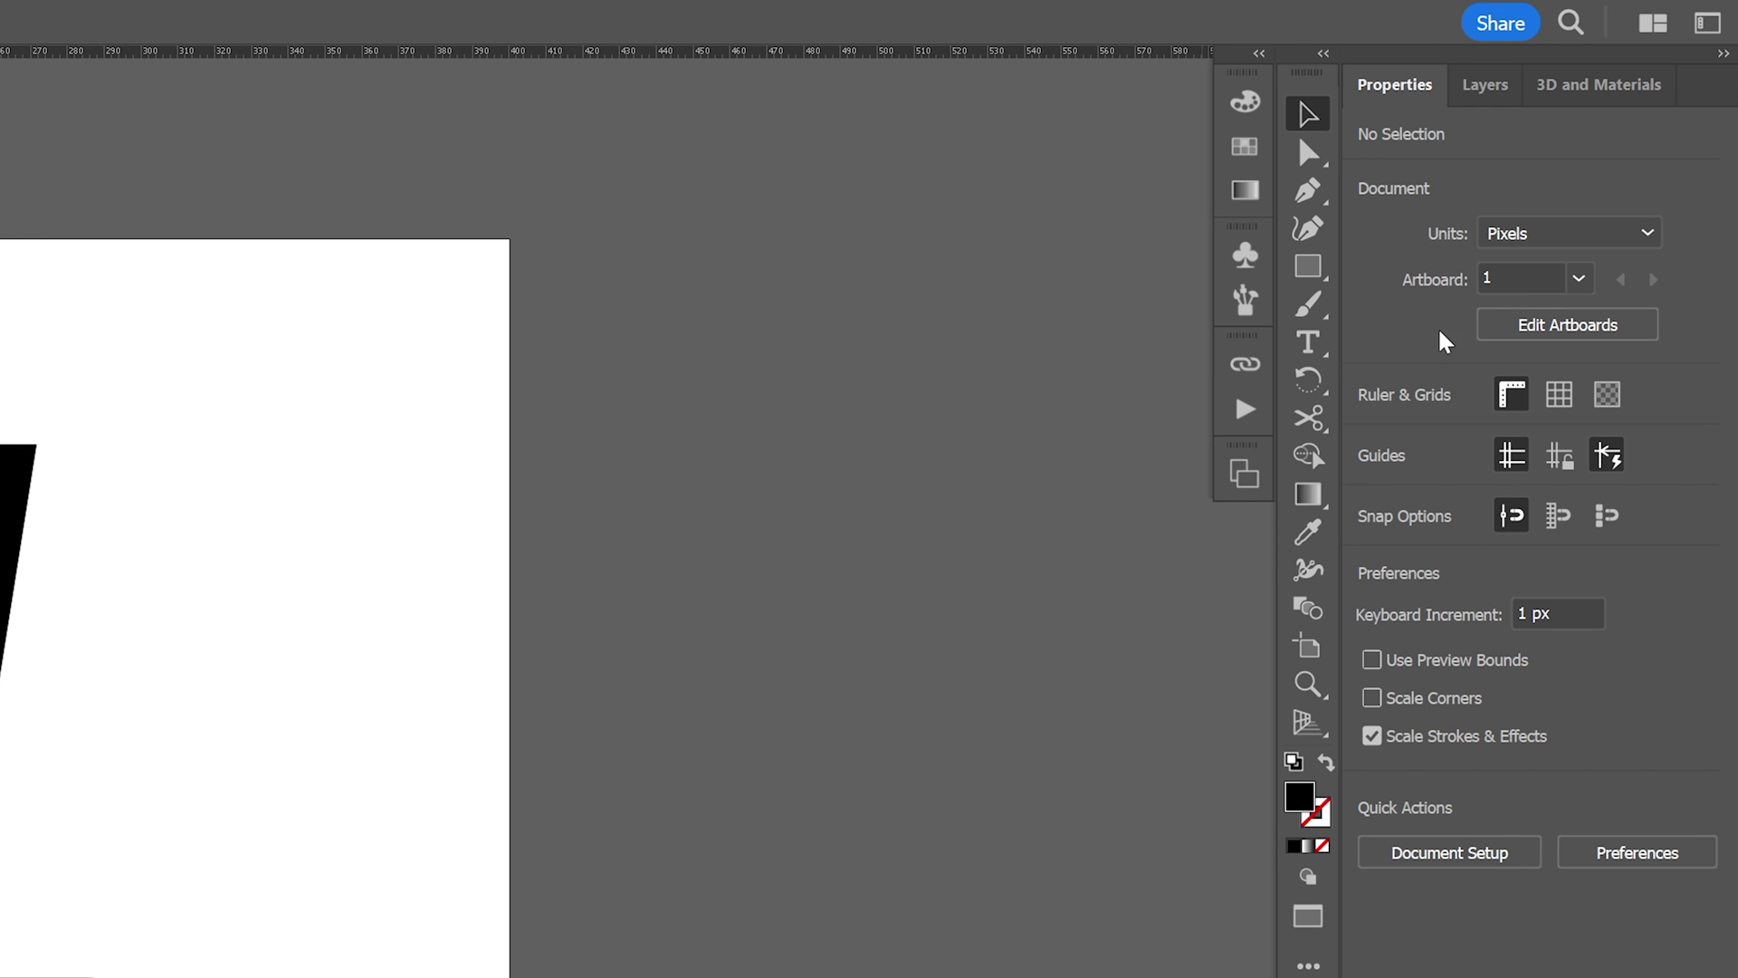
left_click(1519, 403)
left_click(1518, 402)
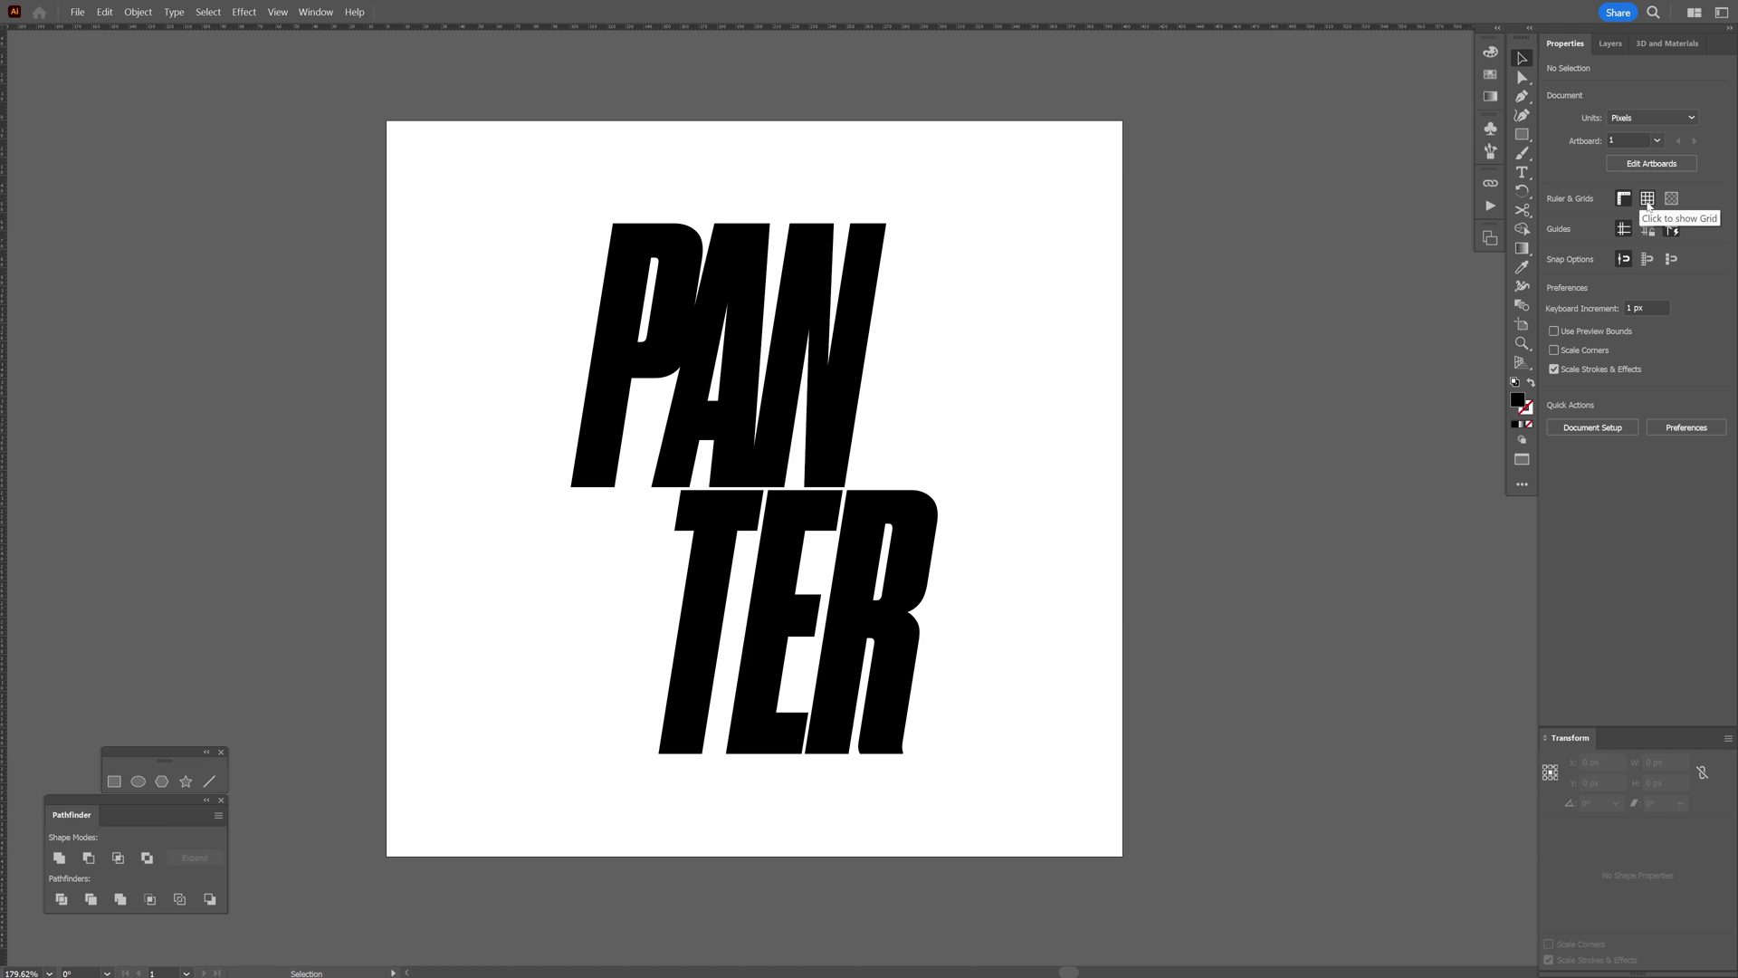
left_click(1648, 198)
left_click(1648, 198)
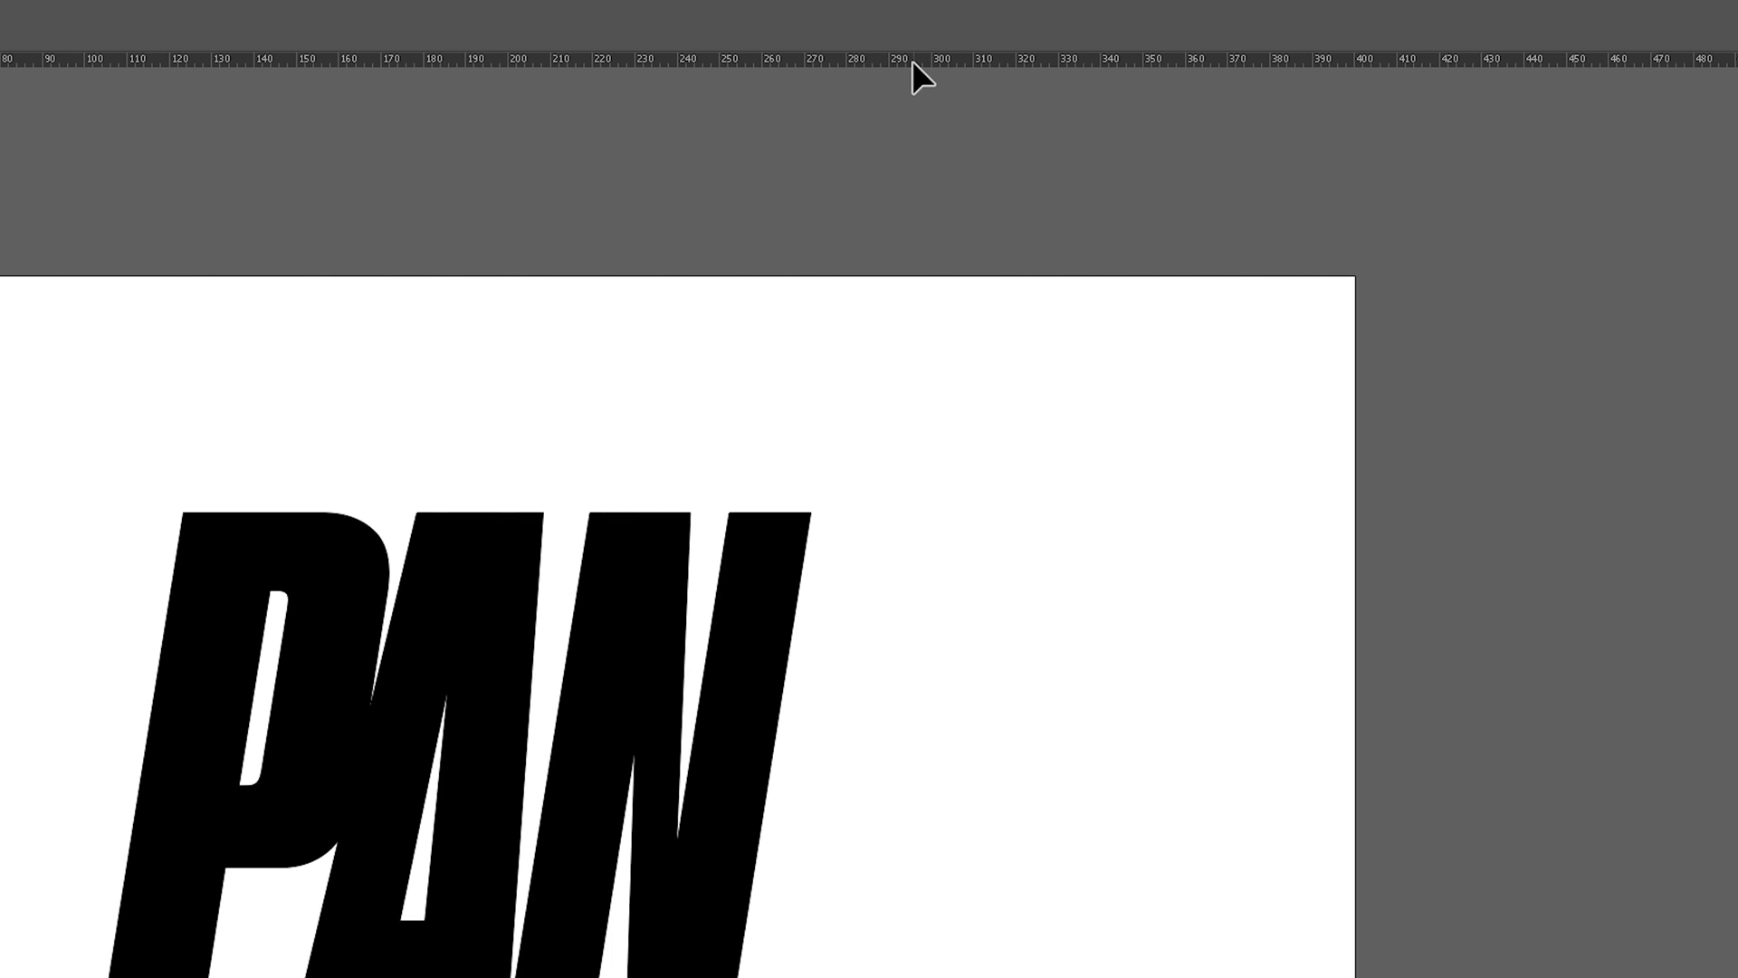
Step: Place horizontal ruler guides along the upper and lower edges of the words PAN and TER
left_click_drag(849, 205, 669, 505)
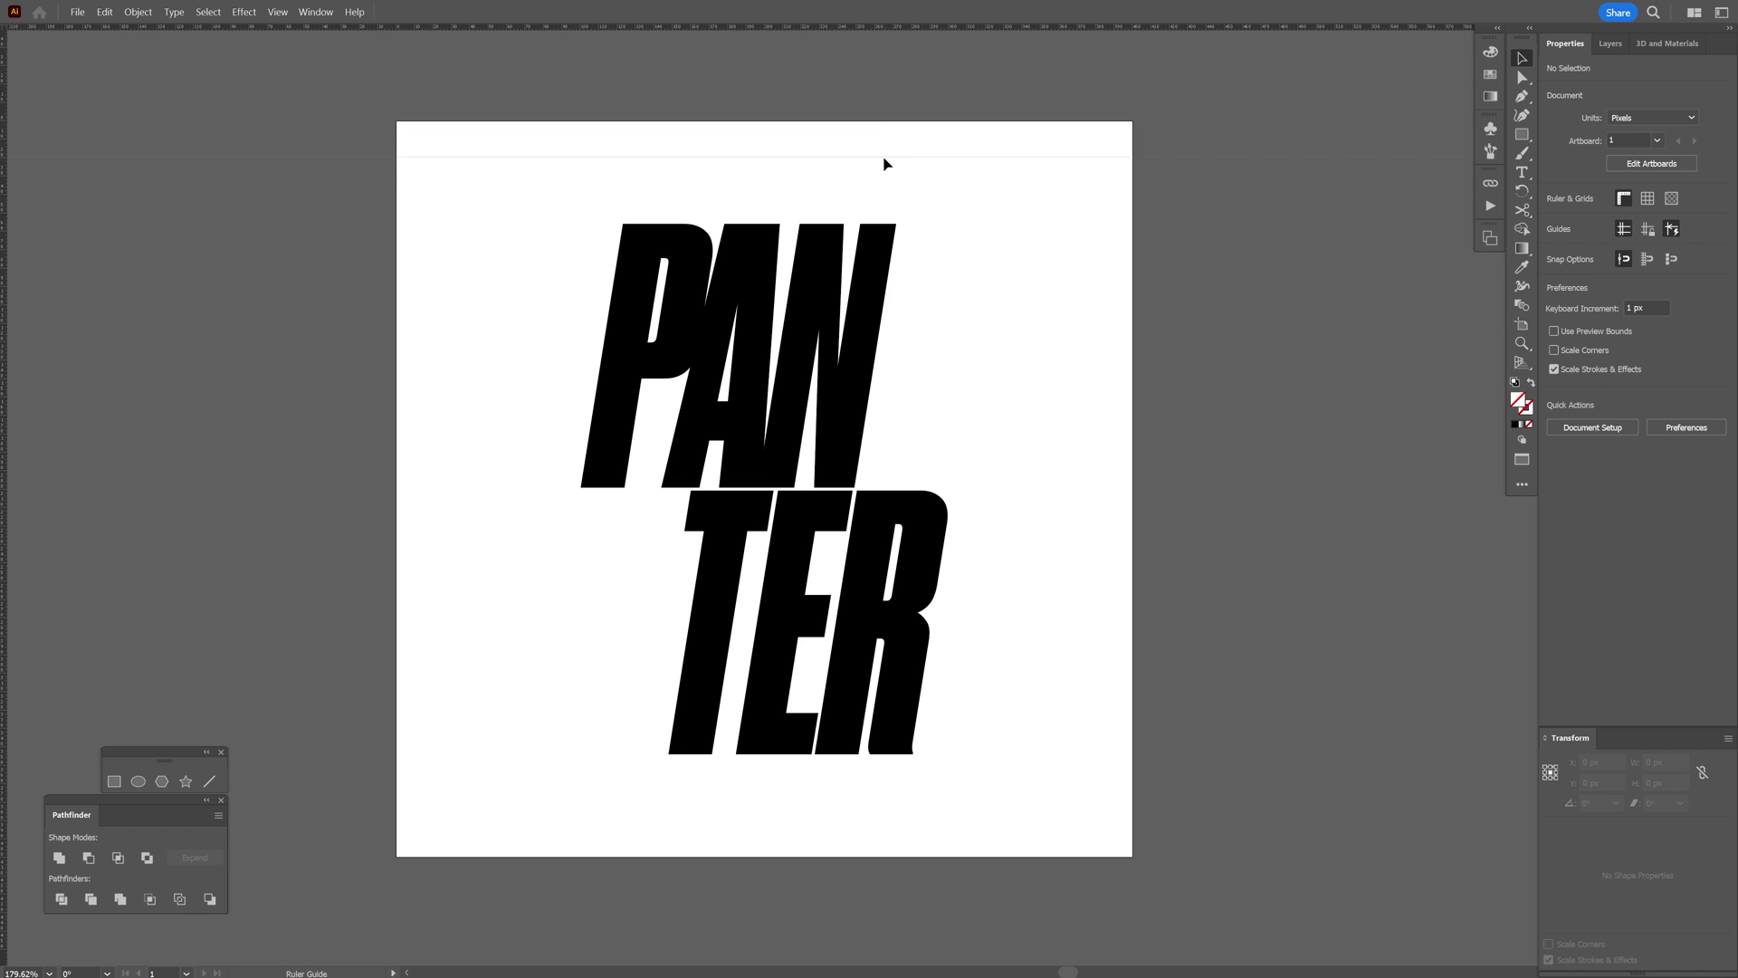
left_click_drag(829, 221, 830, 224)
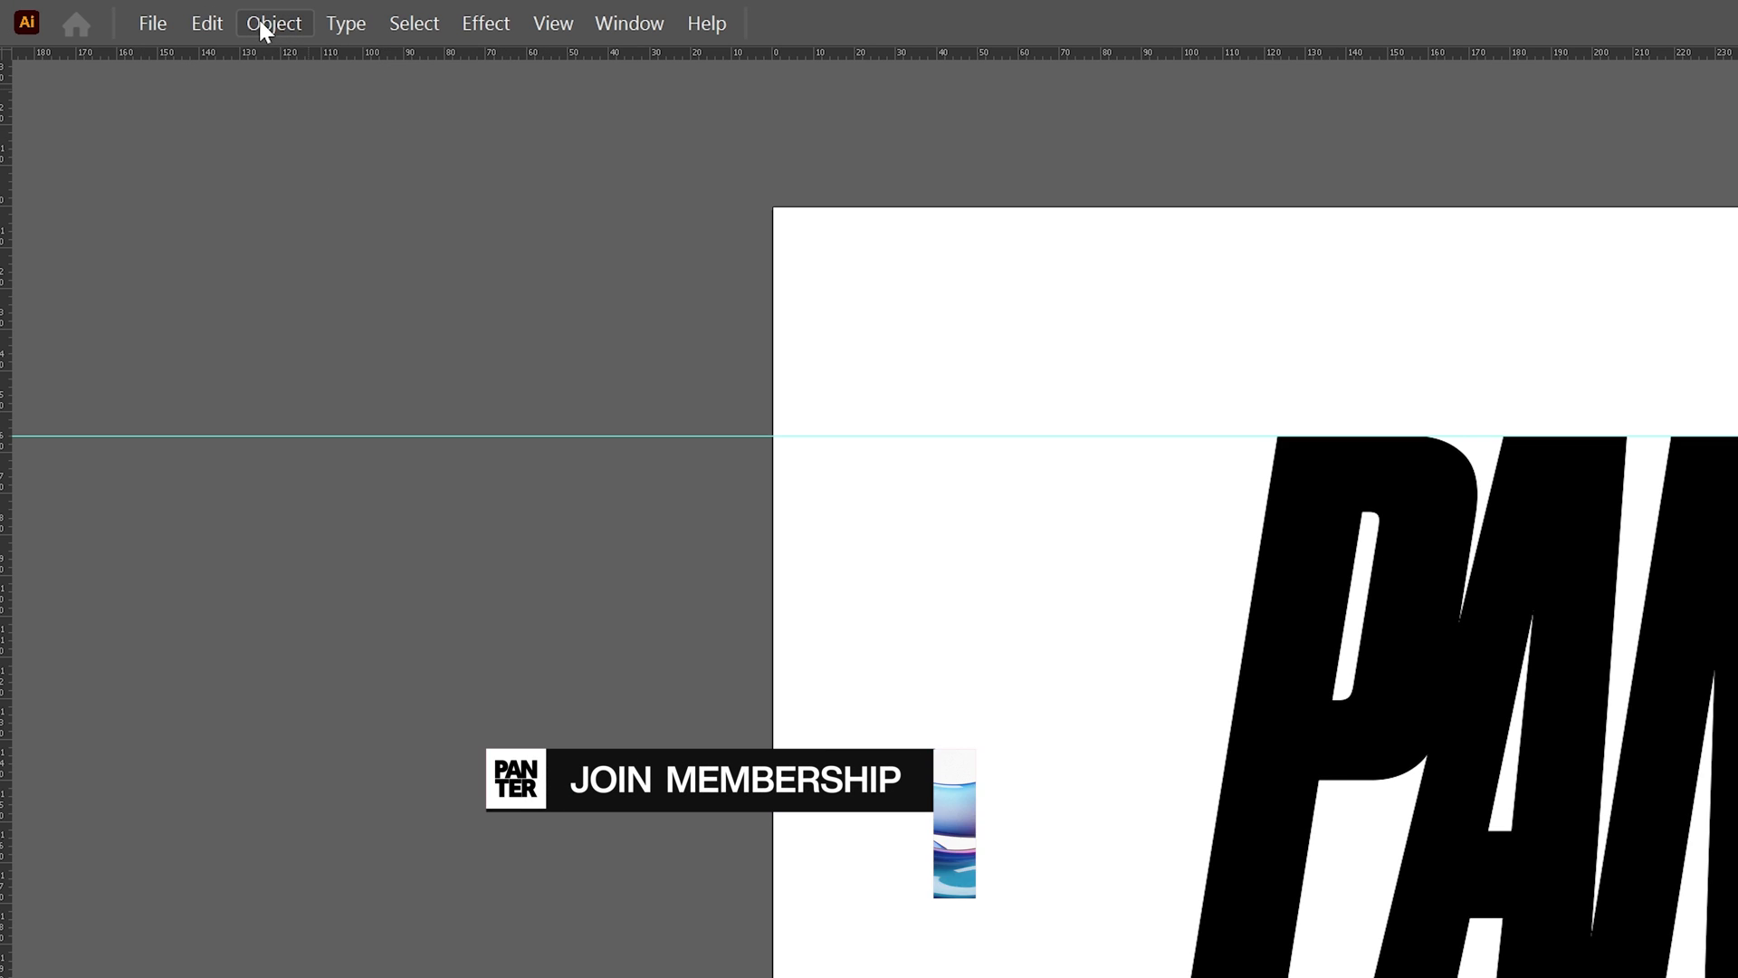
Step: Set the guide color to Magenta and keep the Lines style in the Guides & Grid preferences
left_click(106, 12)
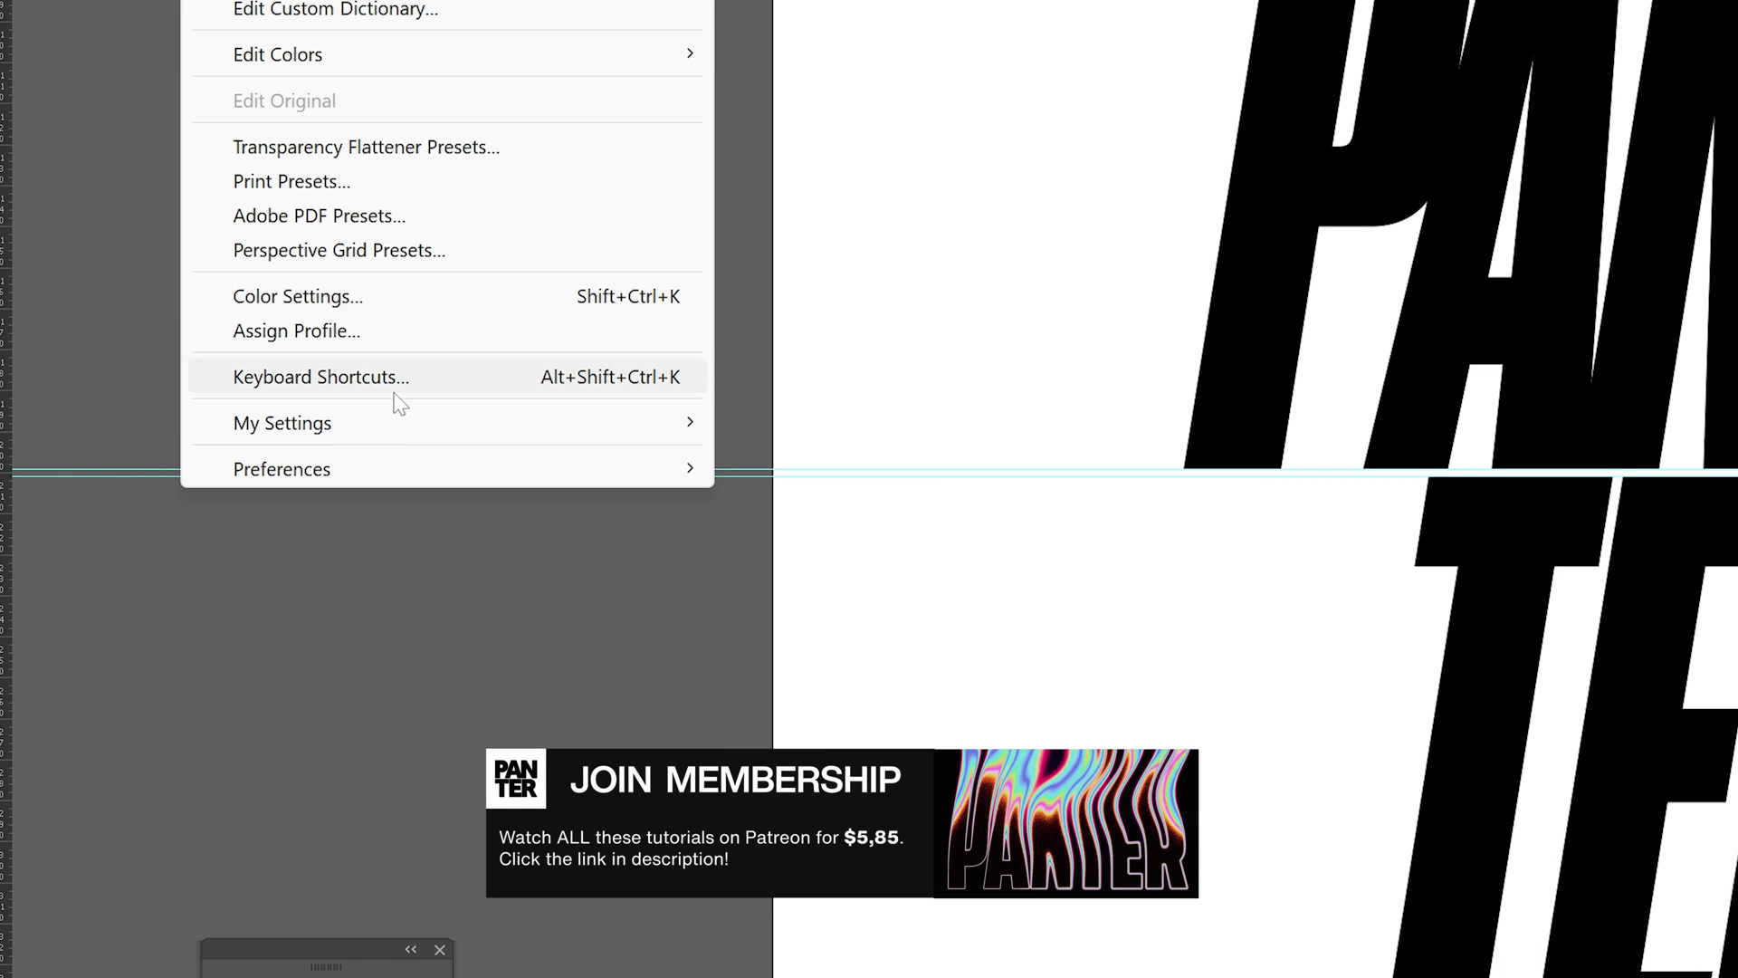
mouse_move(204, 517)
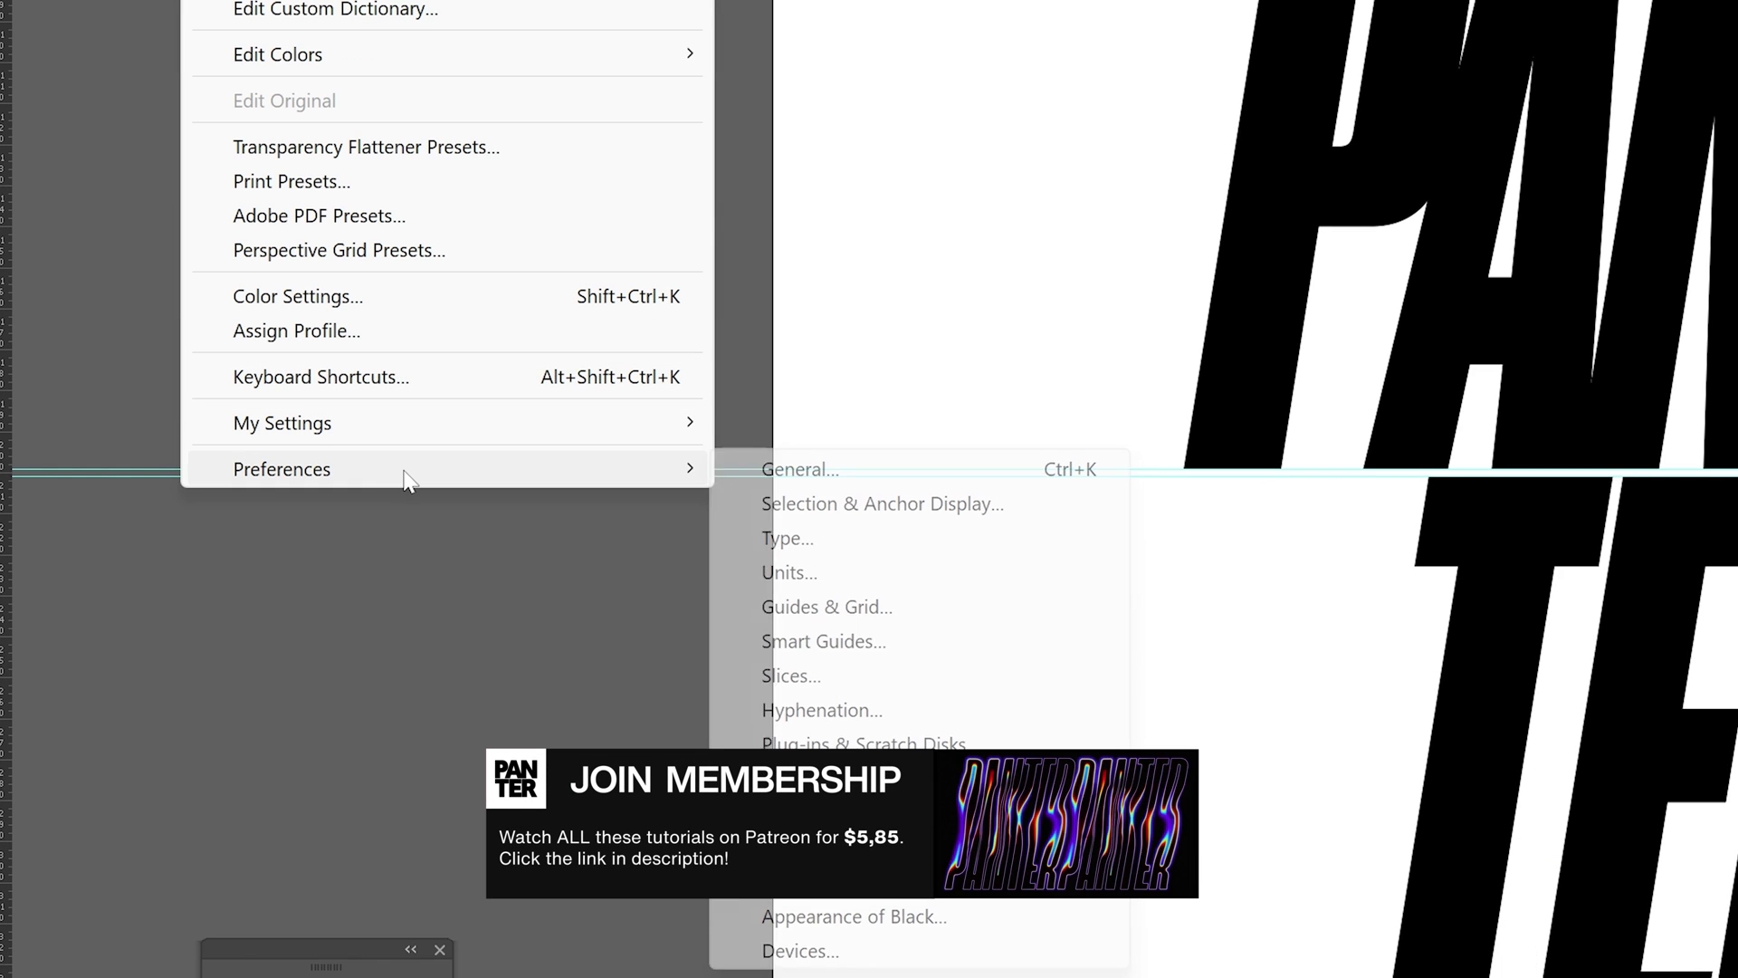
left_click(886, 611)
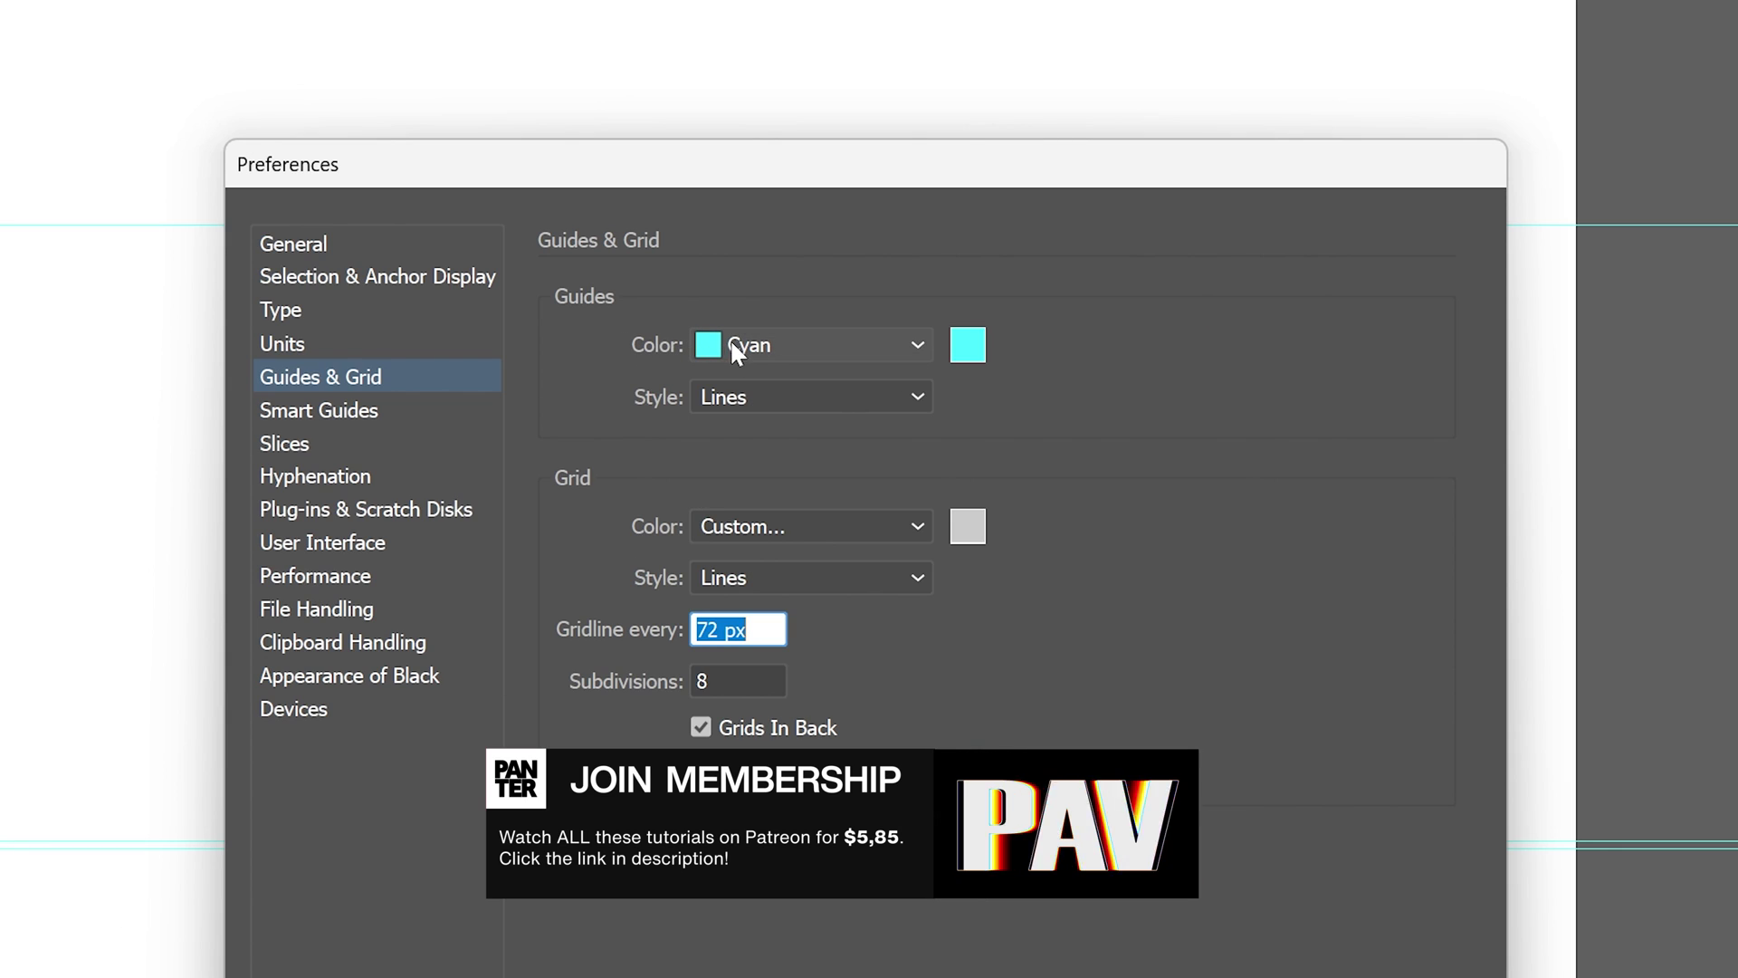
left_click(1647, 3)
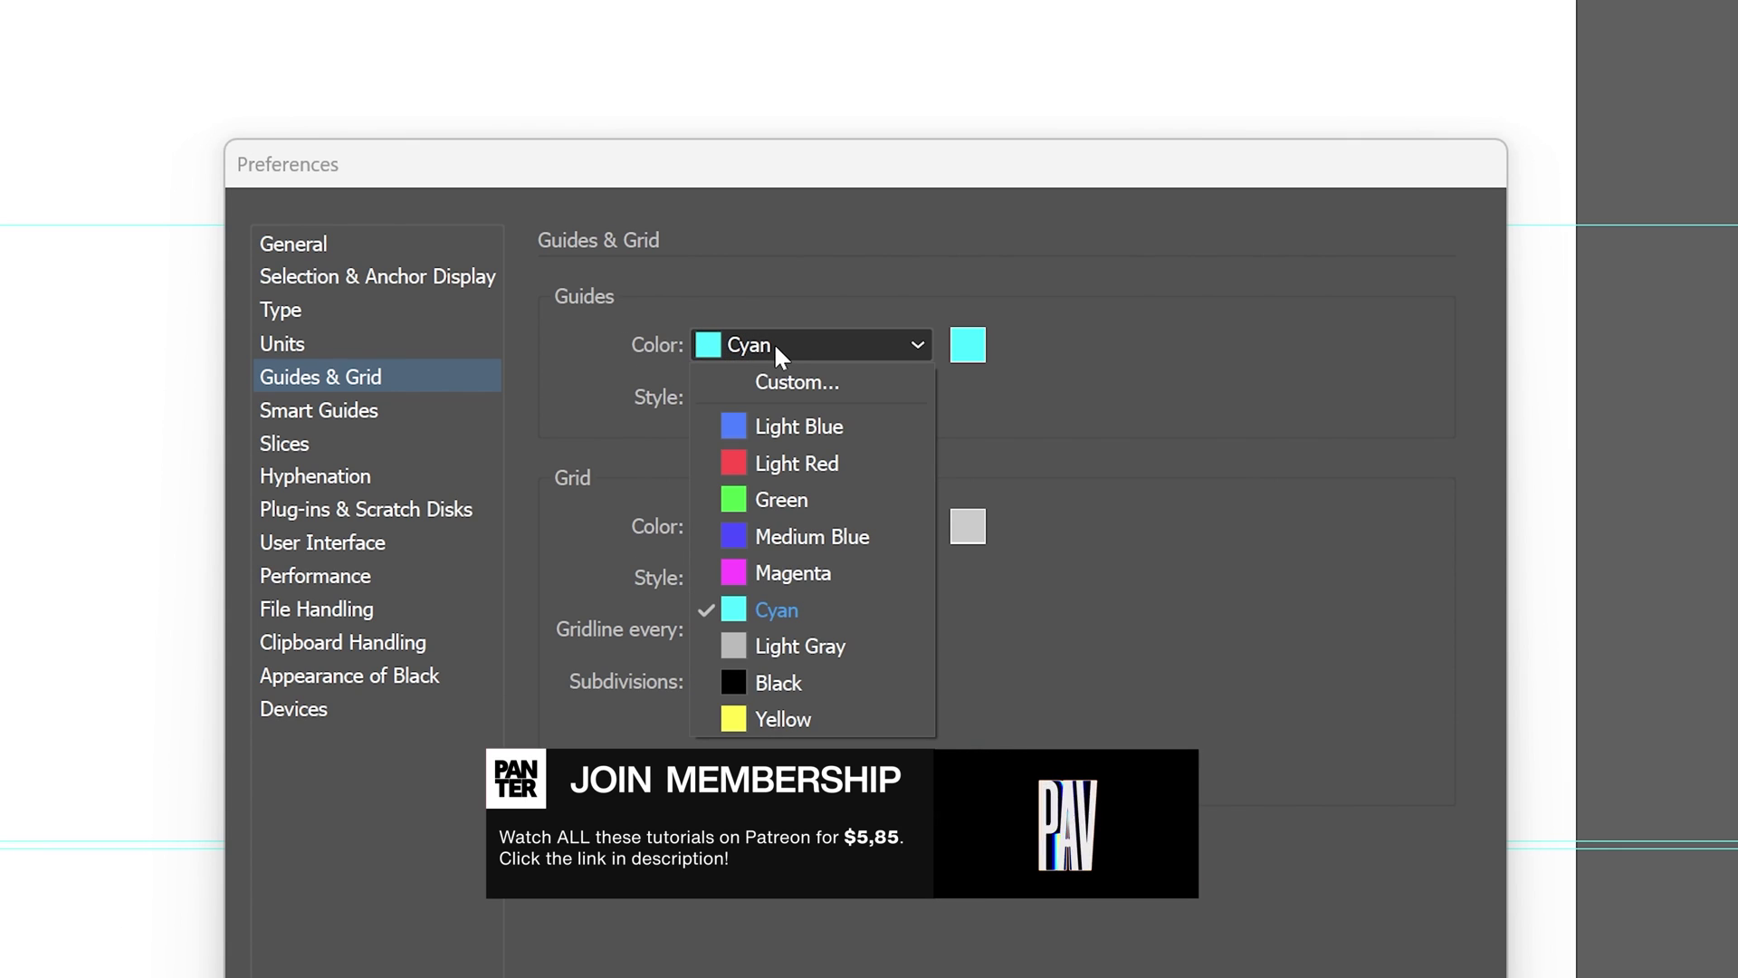
left_click(817, 573)
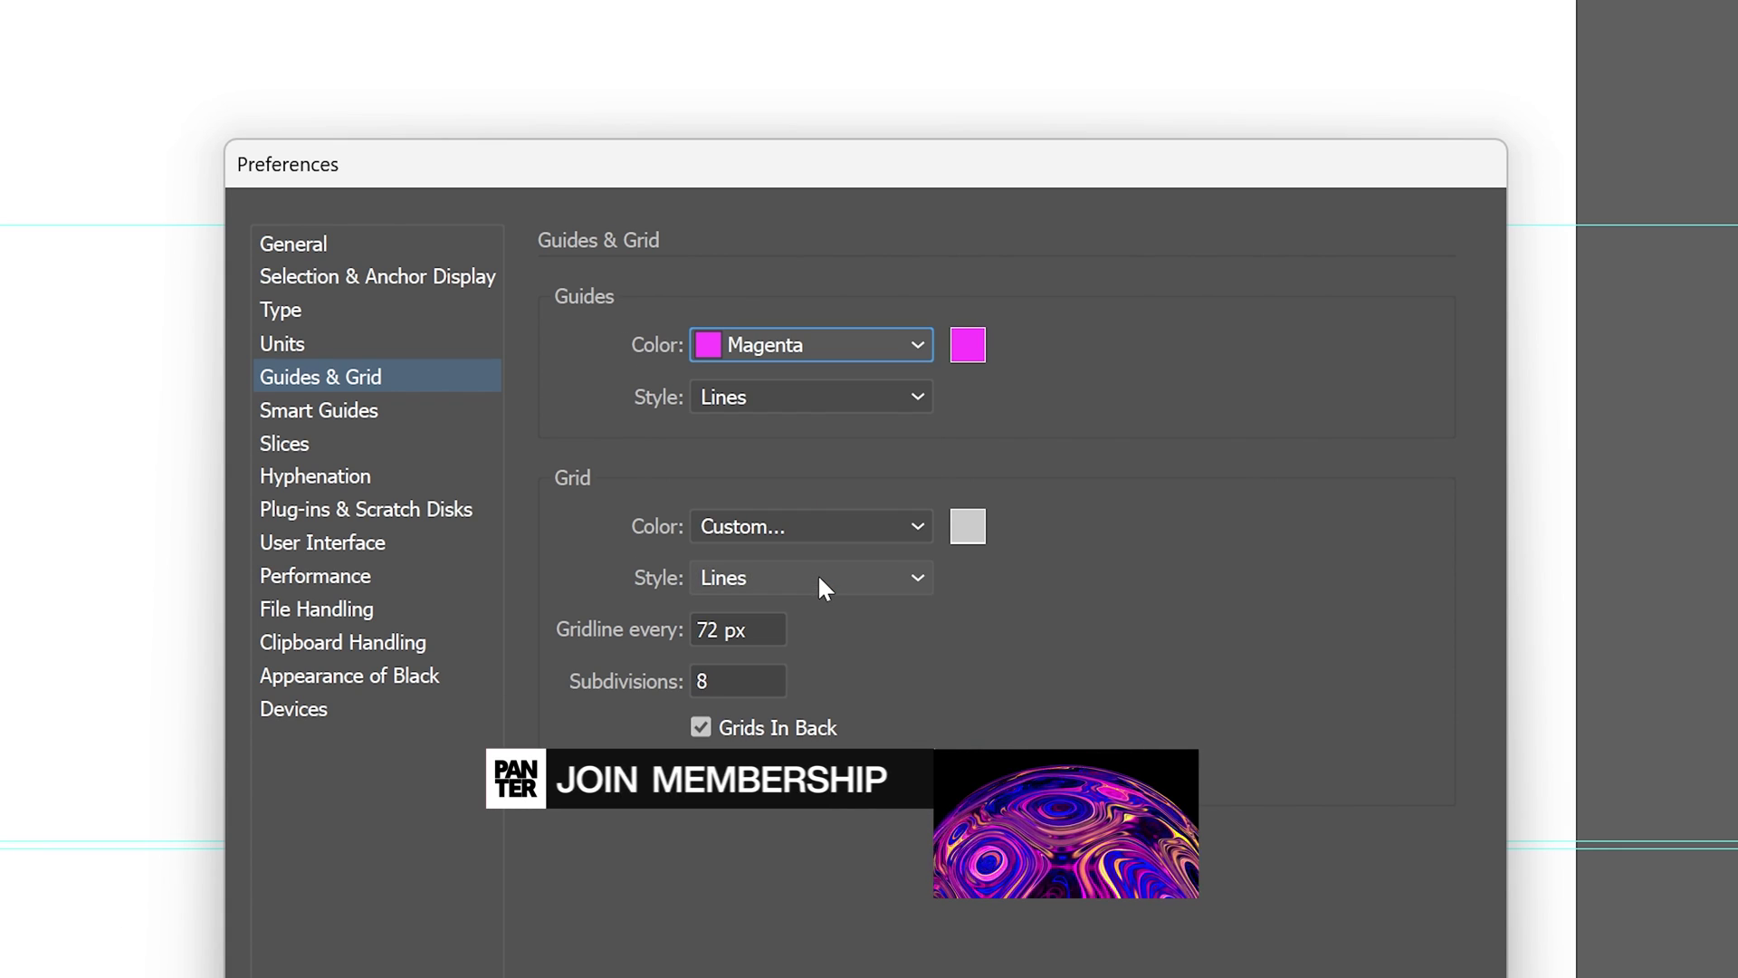
left_click(756, 403)
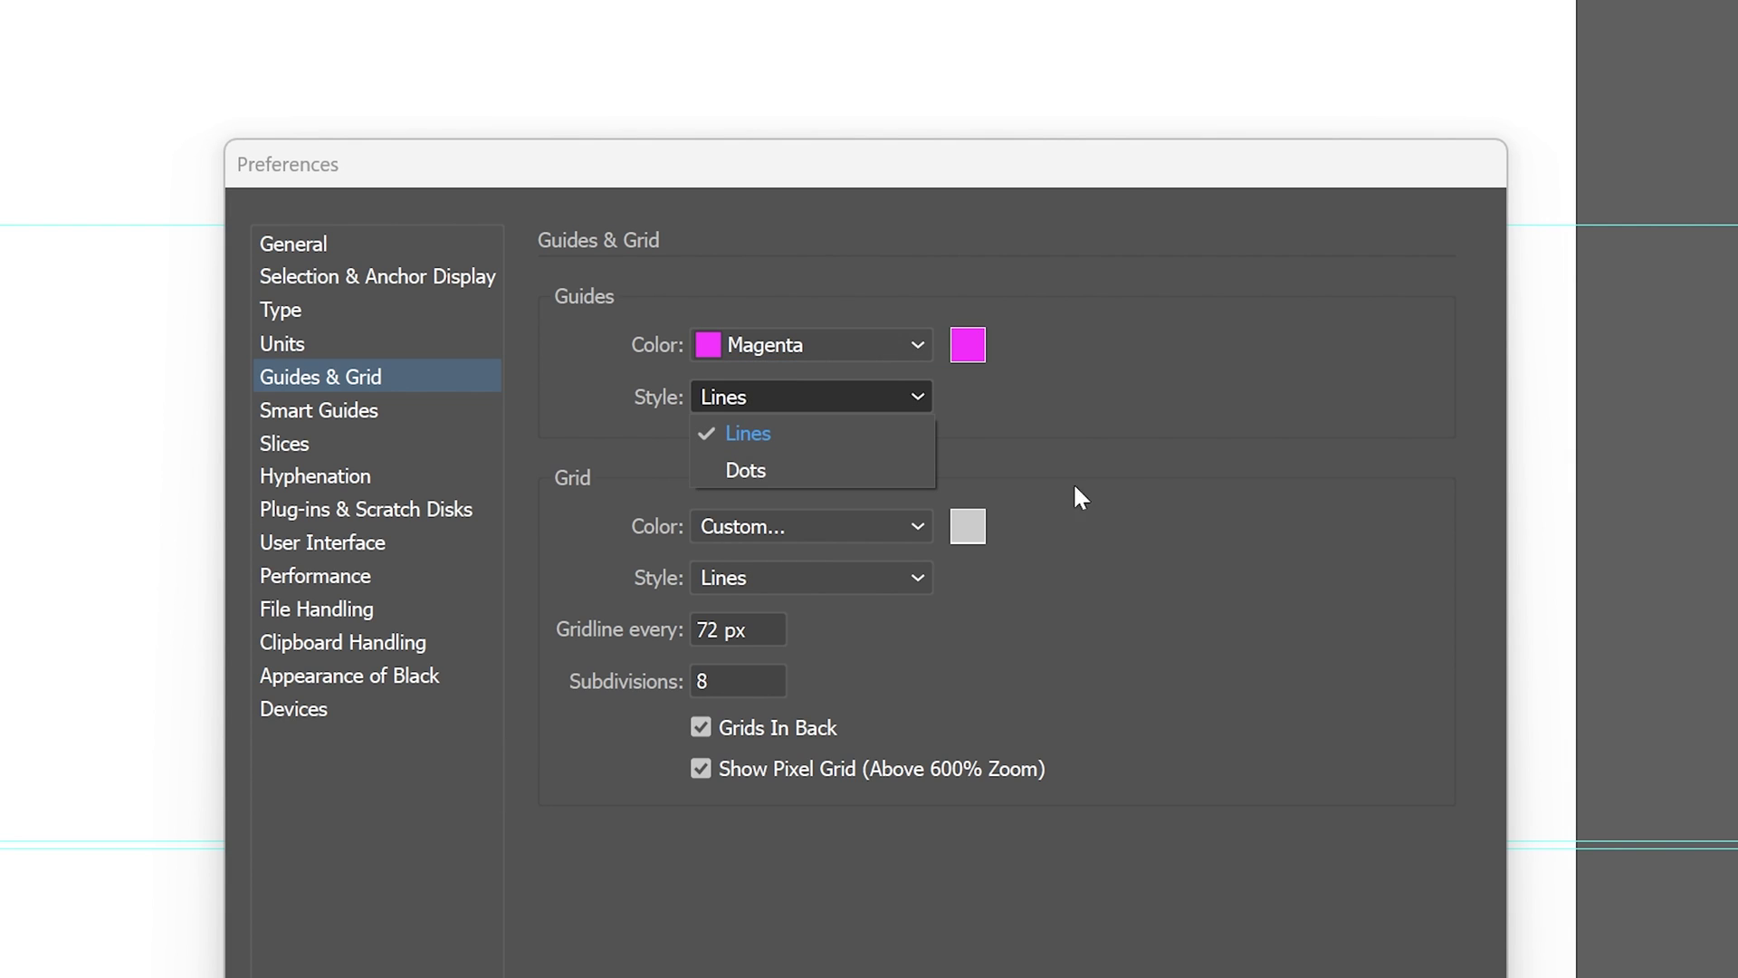
left_click(1133, 480)
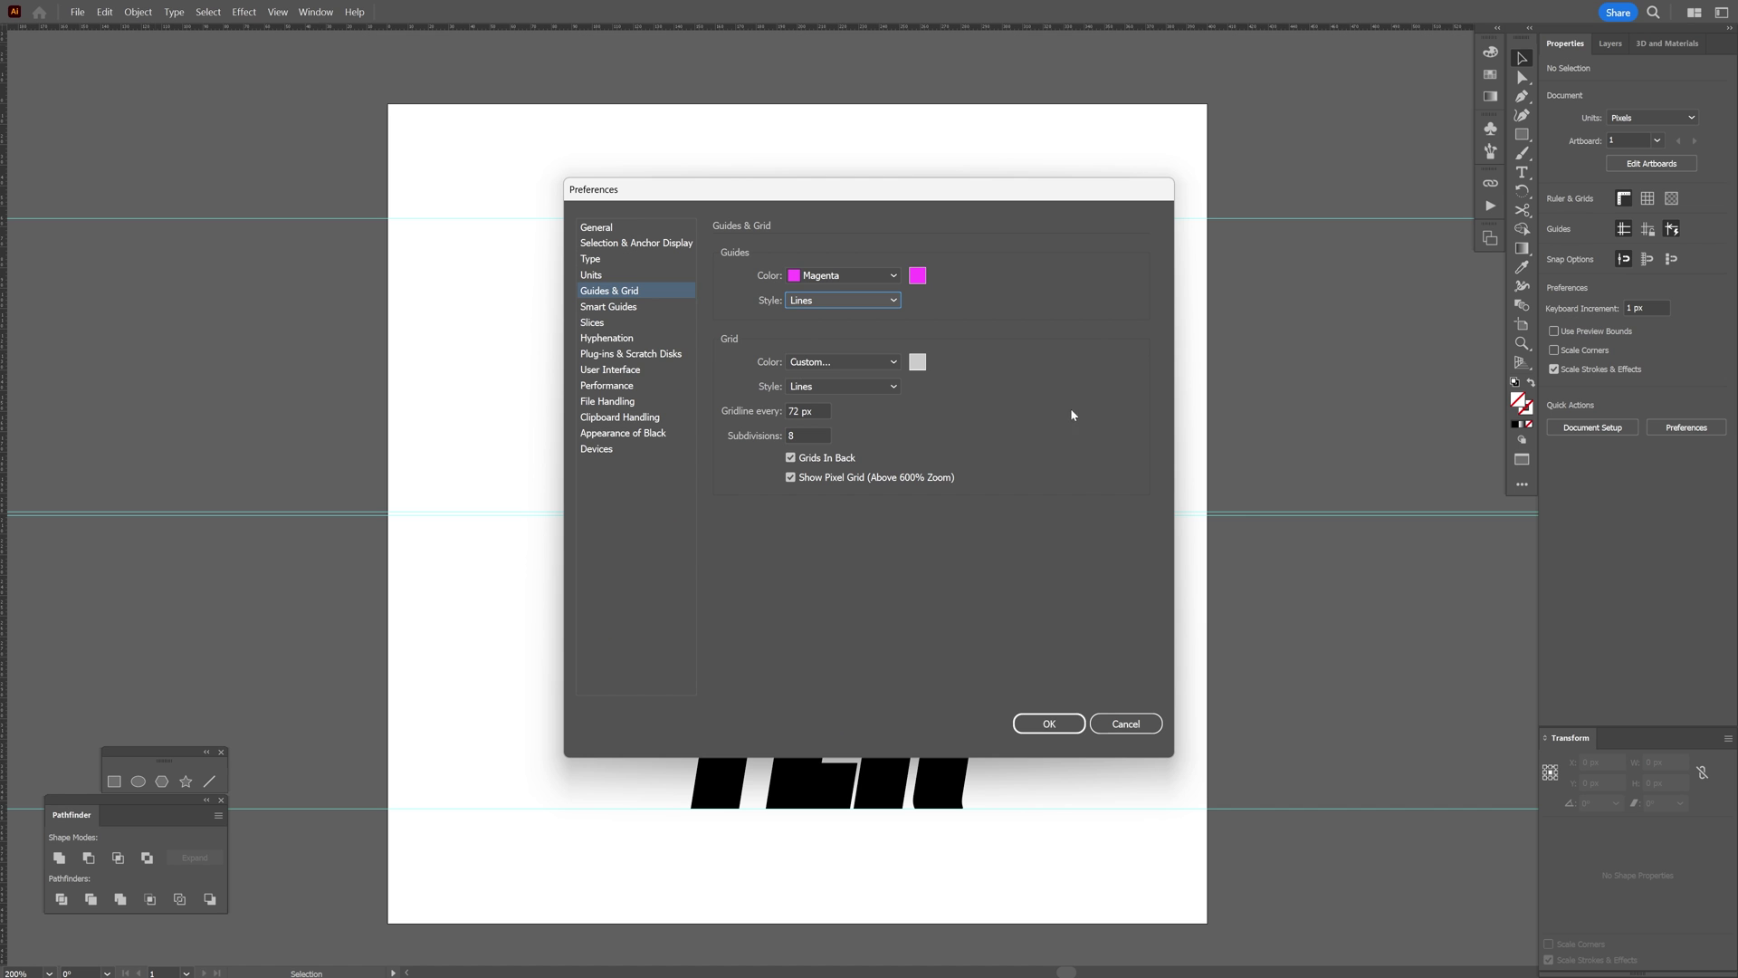
left_click(1048, 723)
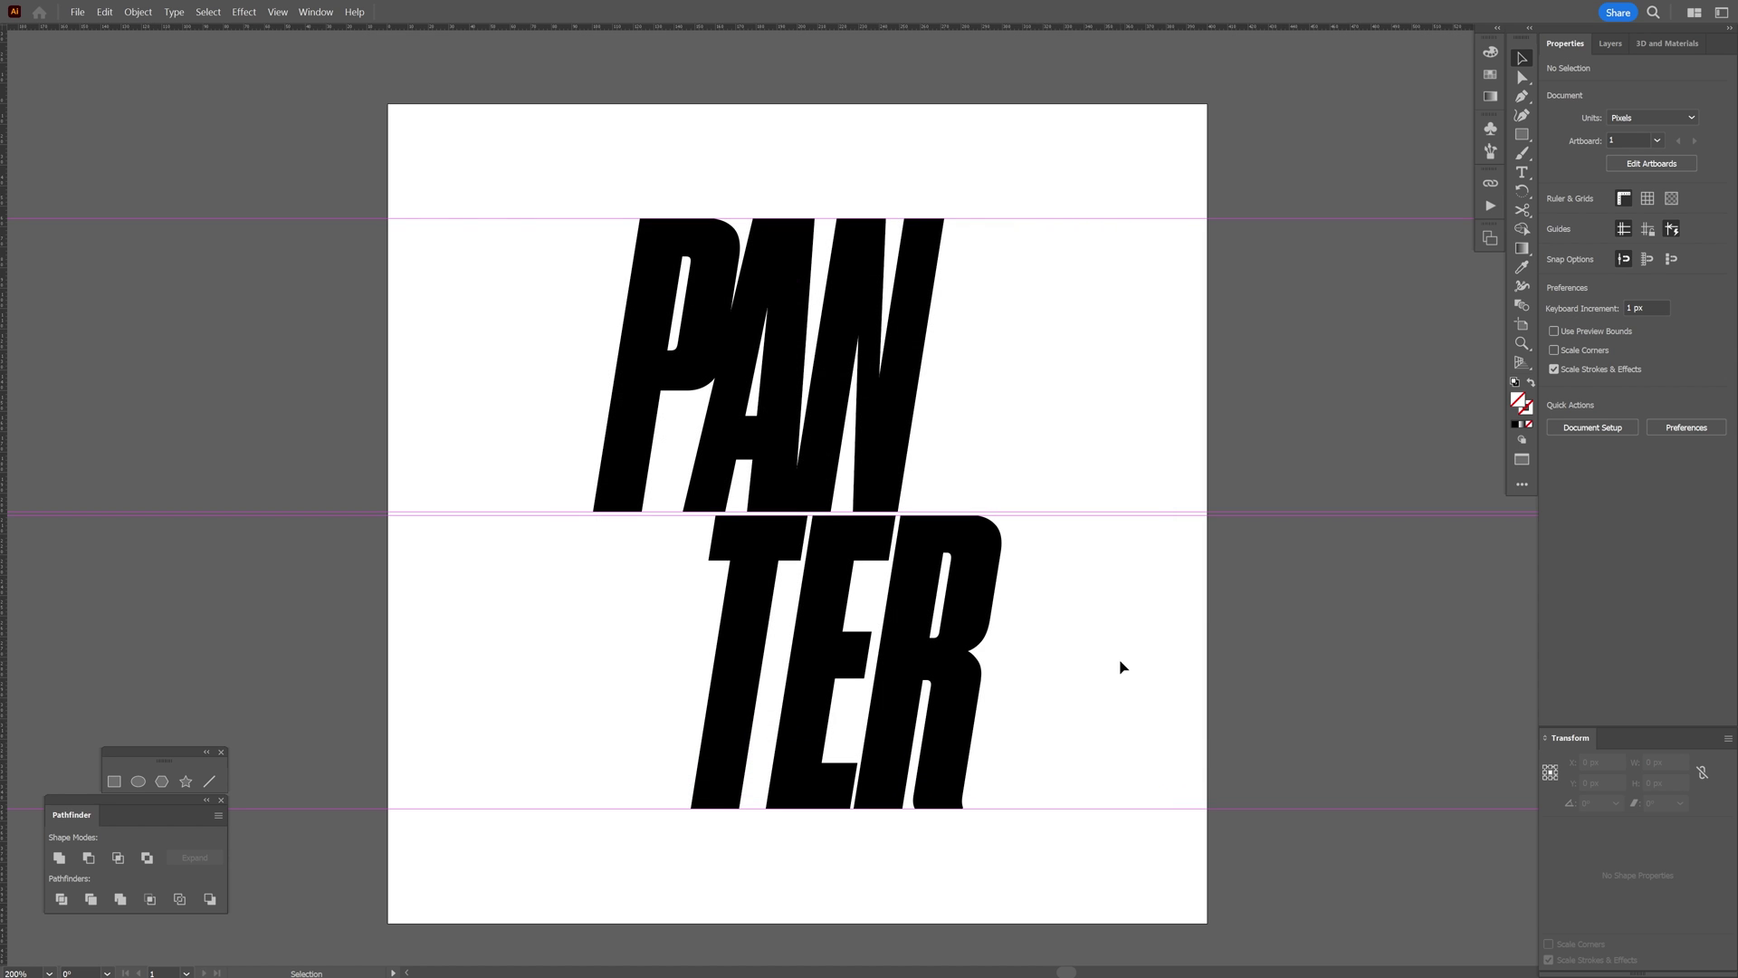
Step: Place vertical ruler guides along the left edge of PAN and the right edge of TER
left_click_drag(1122, 667, 1106, 641)
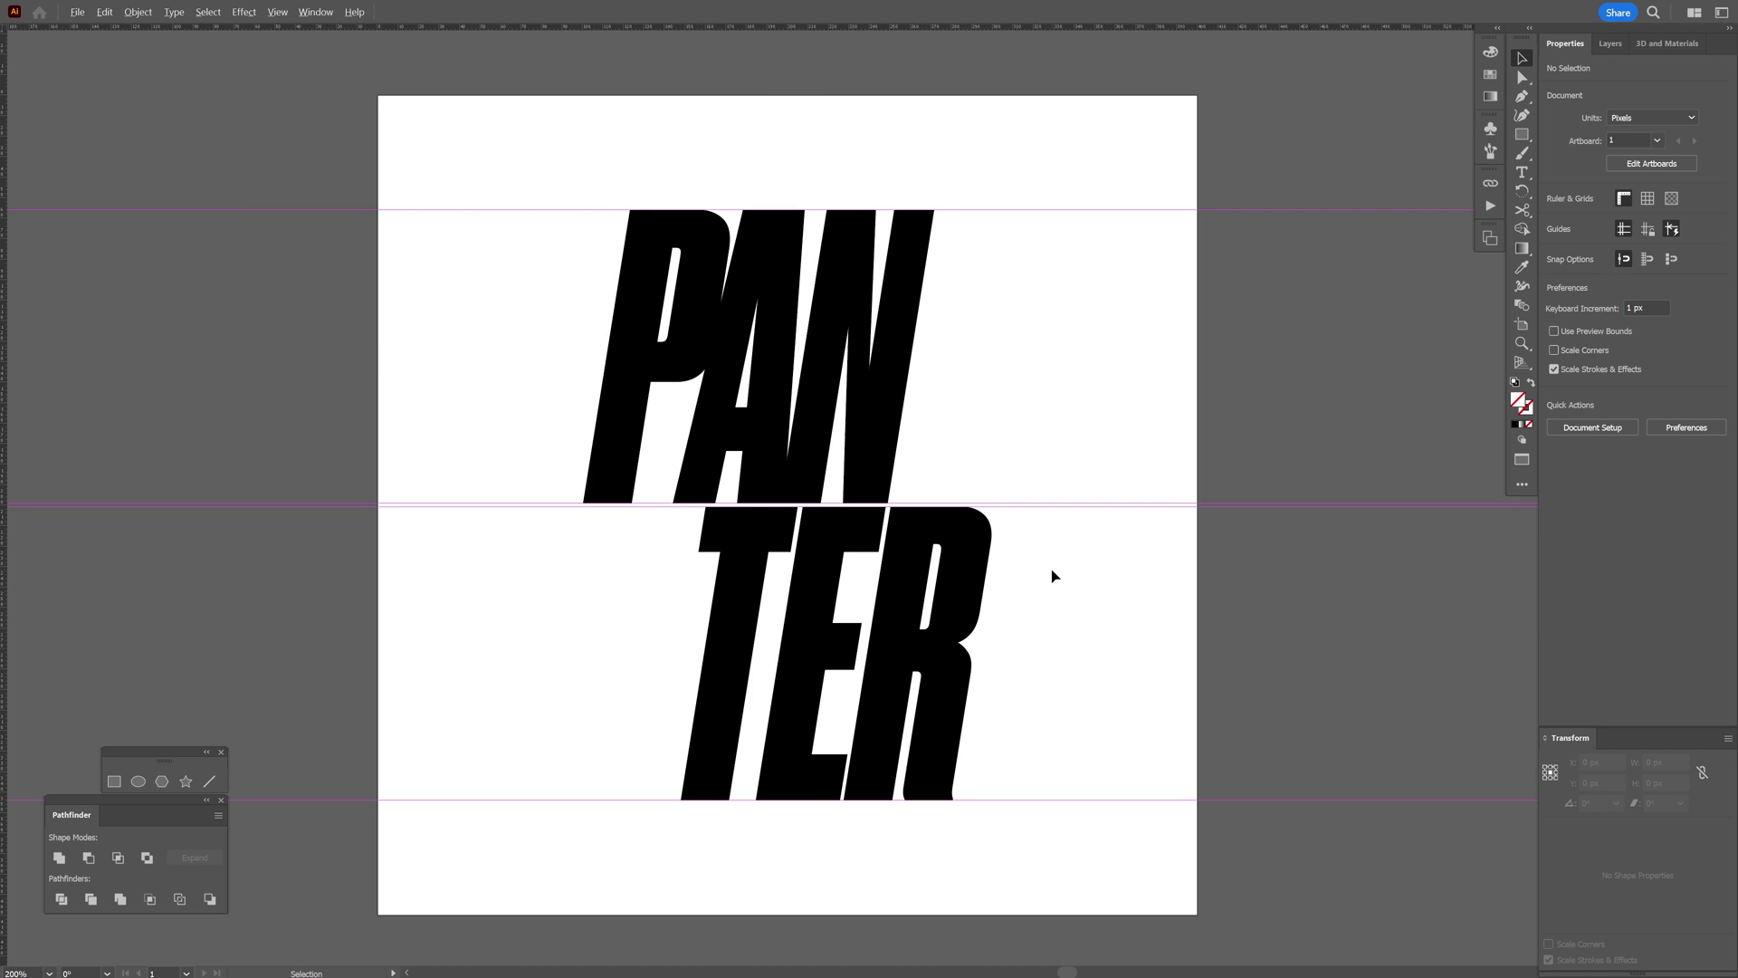
scroll(1052, 570, "up", 1)
scroll(1052, 569, "down", 1)
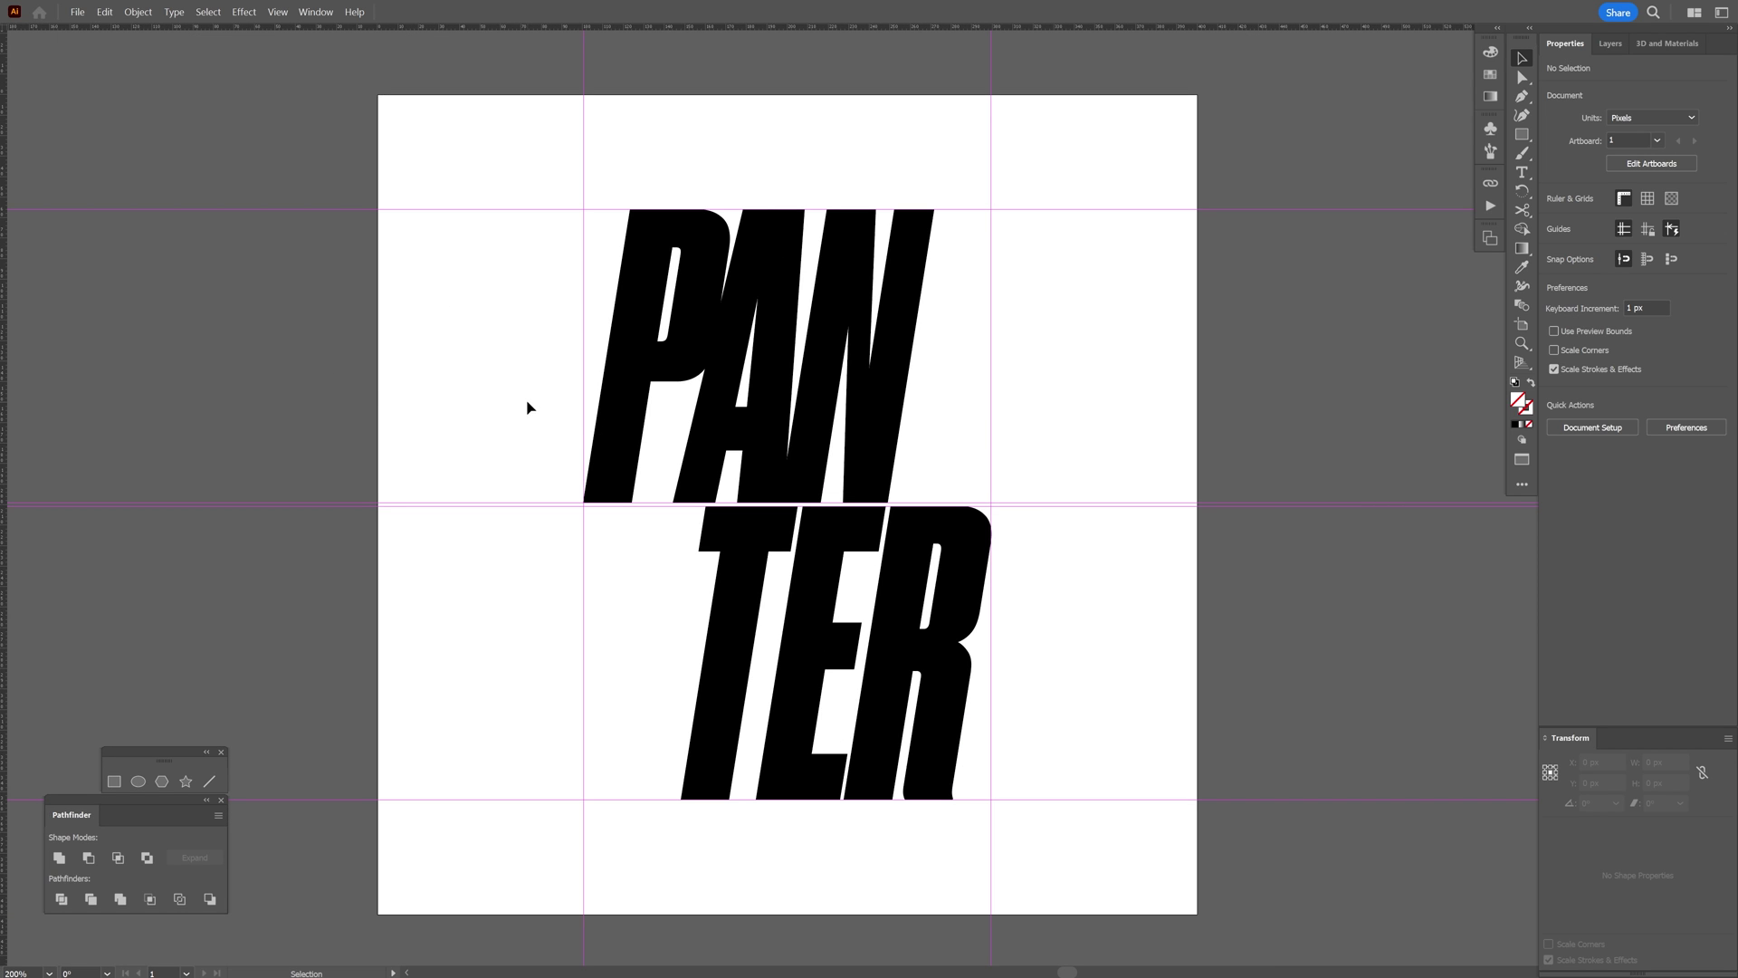
Step: Add a second artboard beside the first one
key("space")
left_click_drag(498, 214, 507, 154)
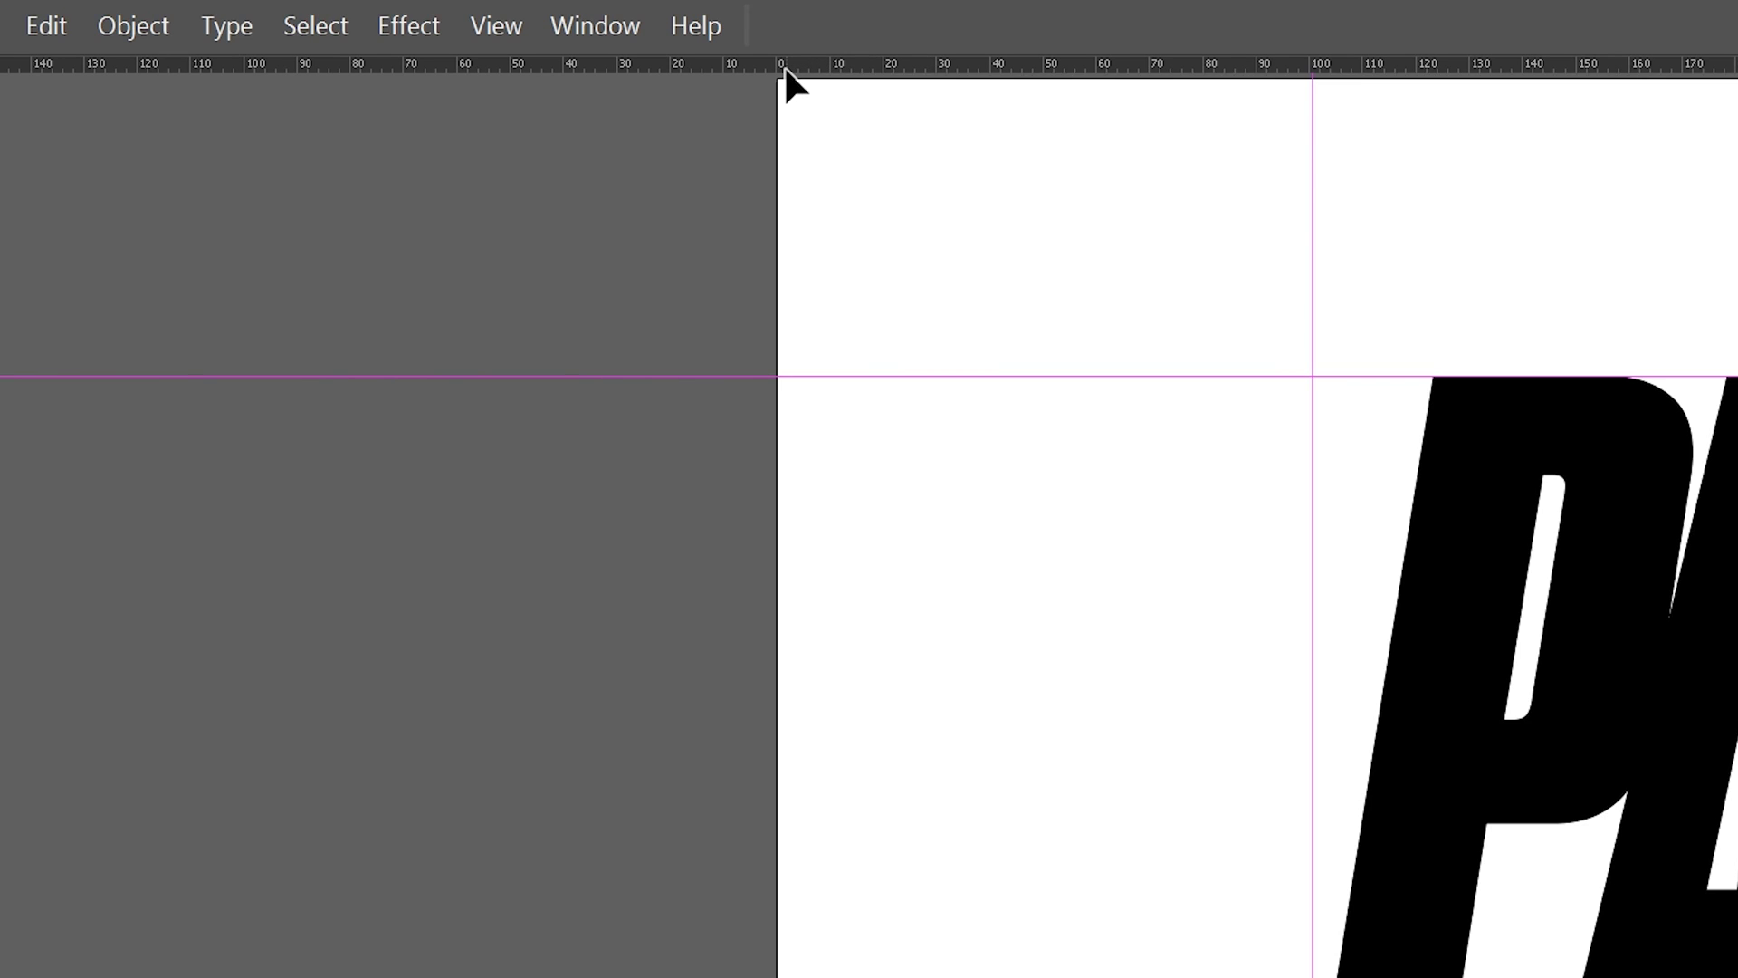
key("space")
left_click_drag(851, 188, 1029, 194)
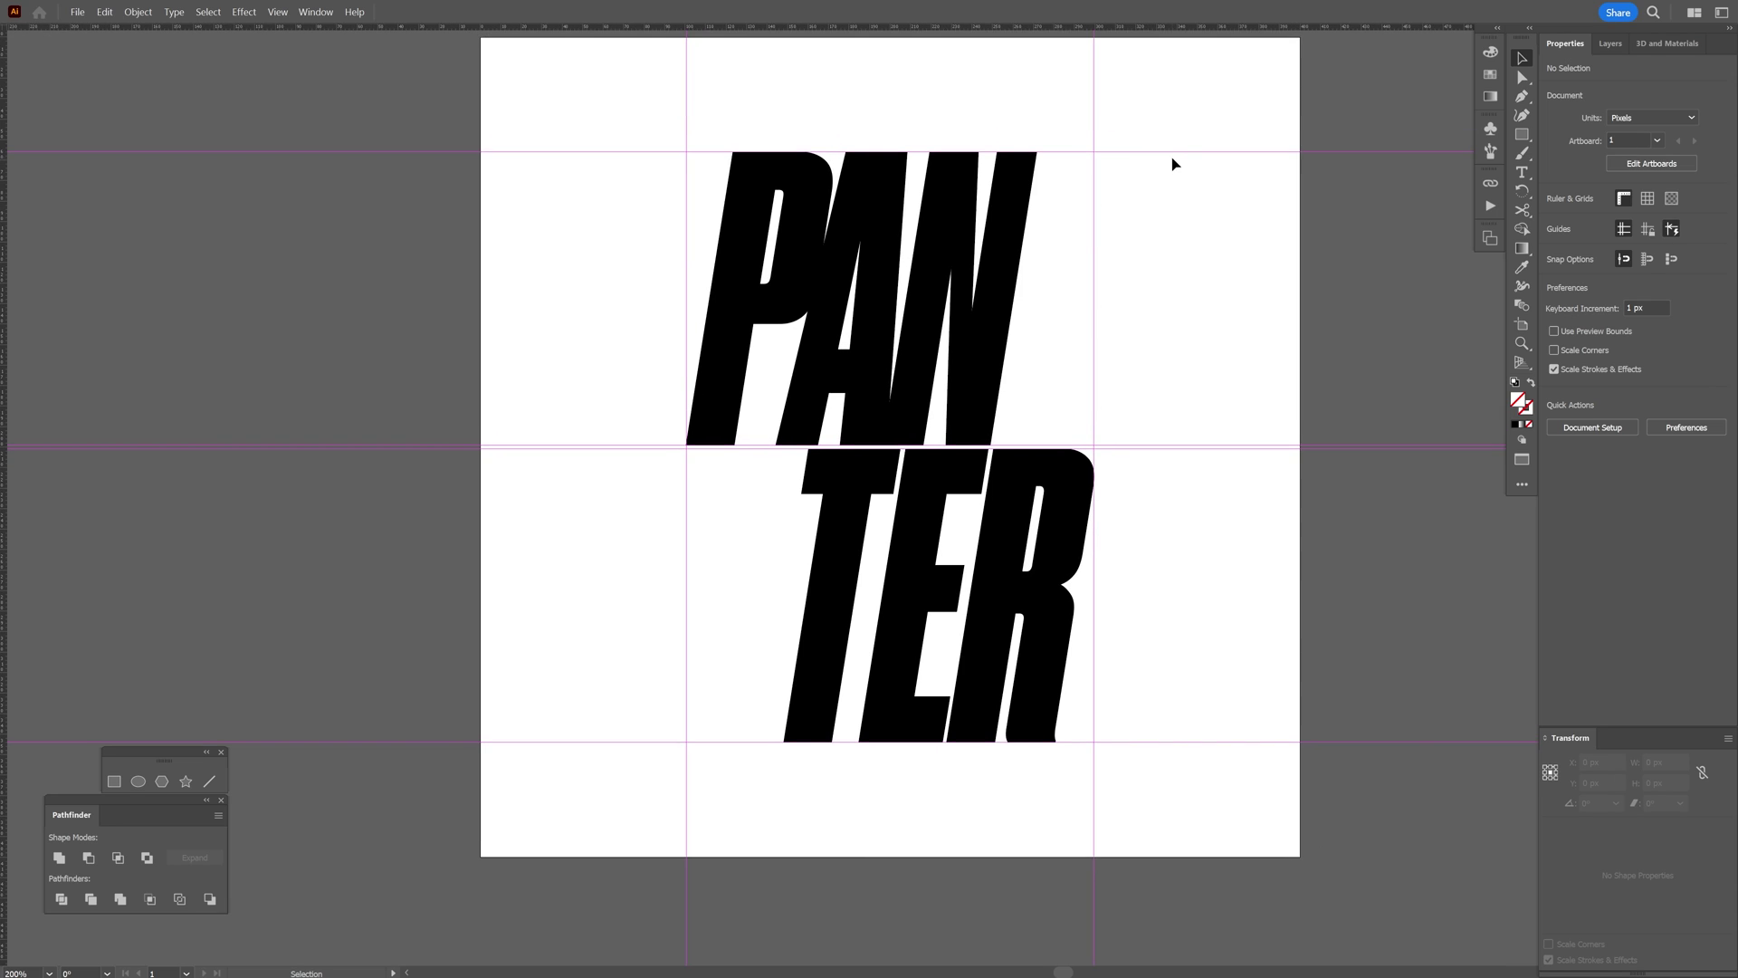
left_click_drag(1175, 164, 823, 190)
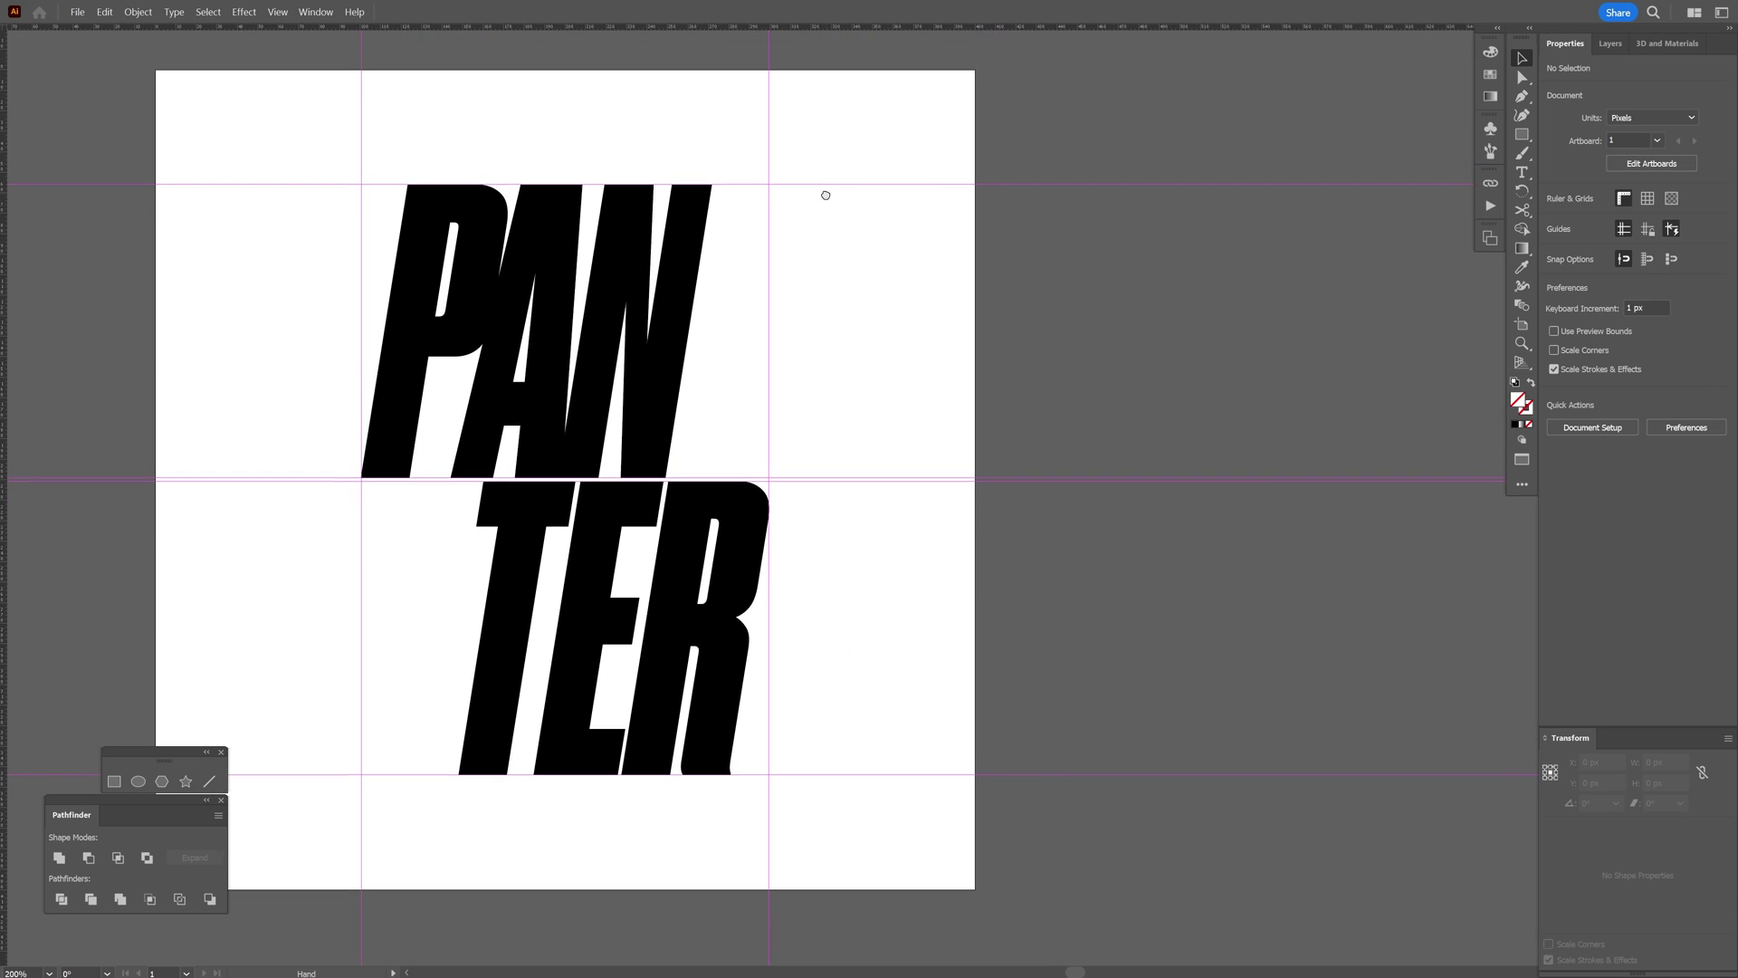
left_click(1489, 239)
left_click(1428, 417)
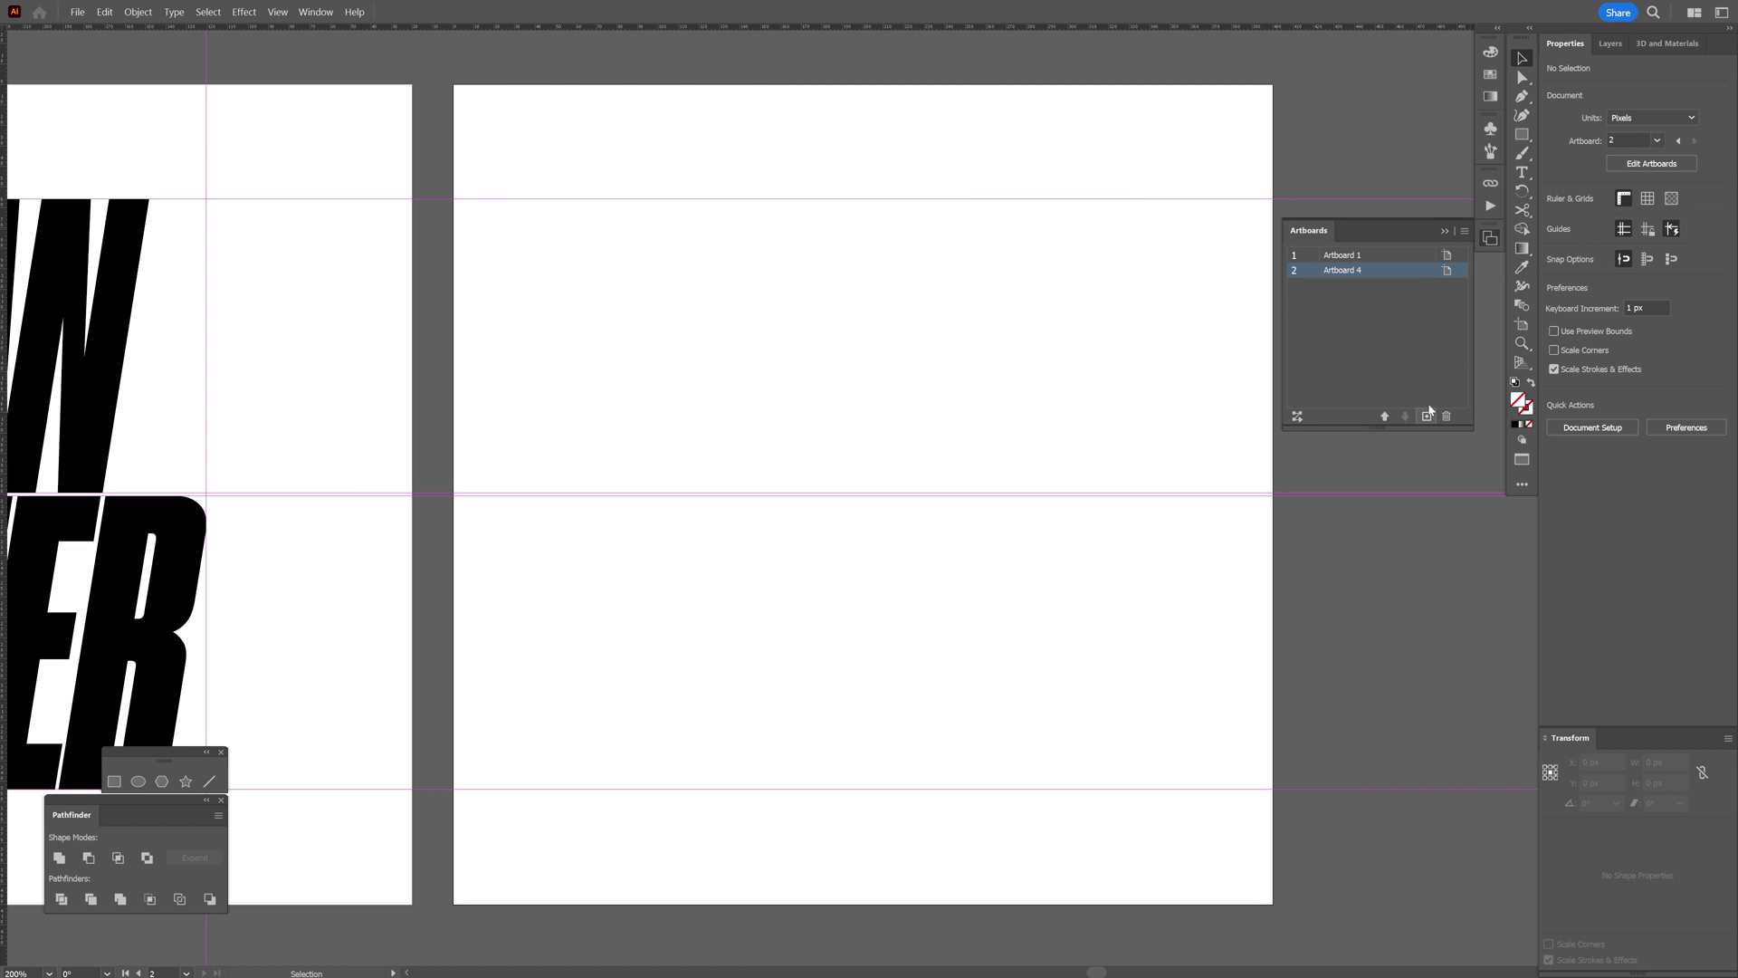
left_click(1448, 231)
Step: Set the ruler origin to the top-left corner of the first artboard
scroll(515, 129, "up", 1)
left_click_drag(530, 170, 561, 149)
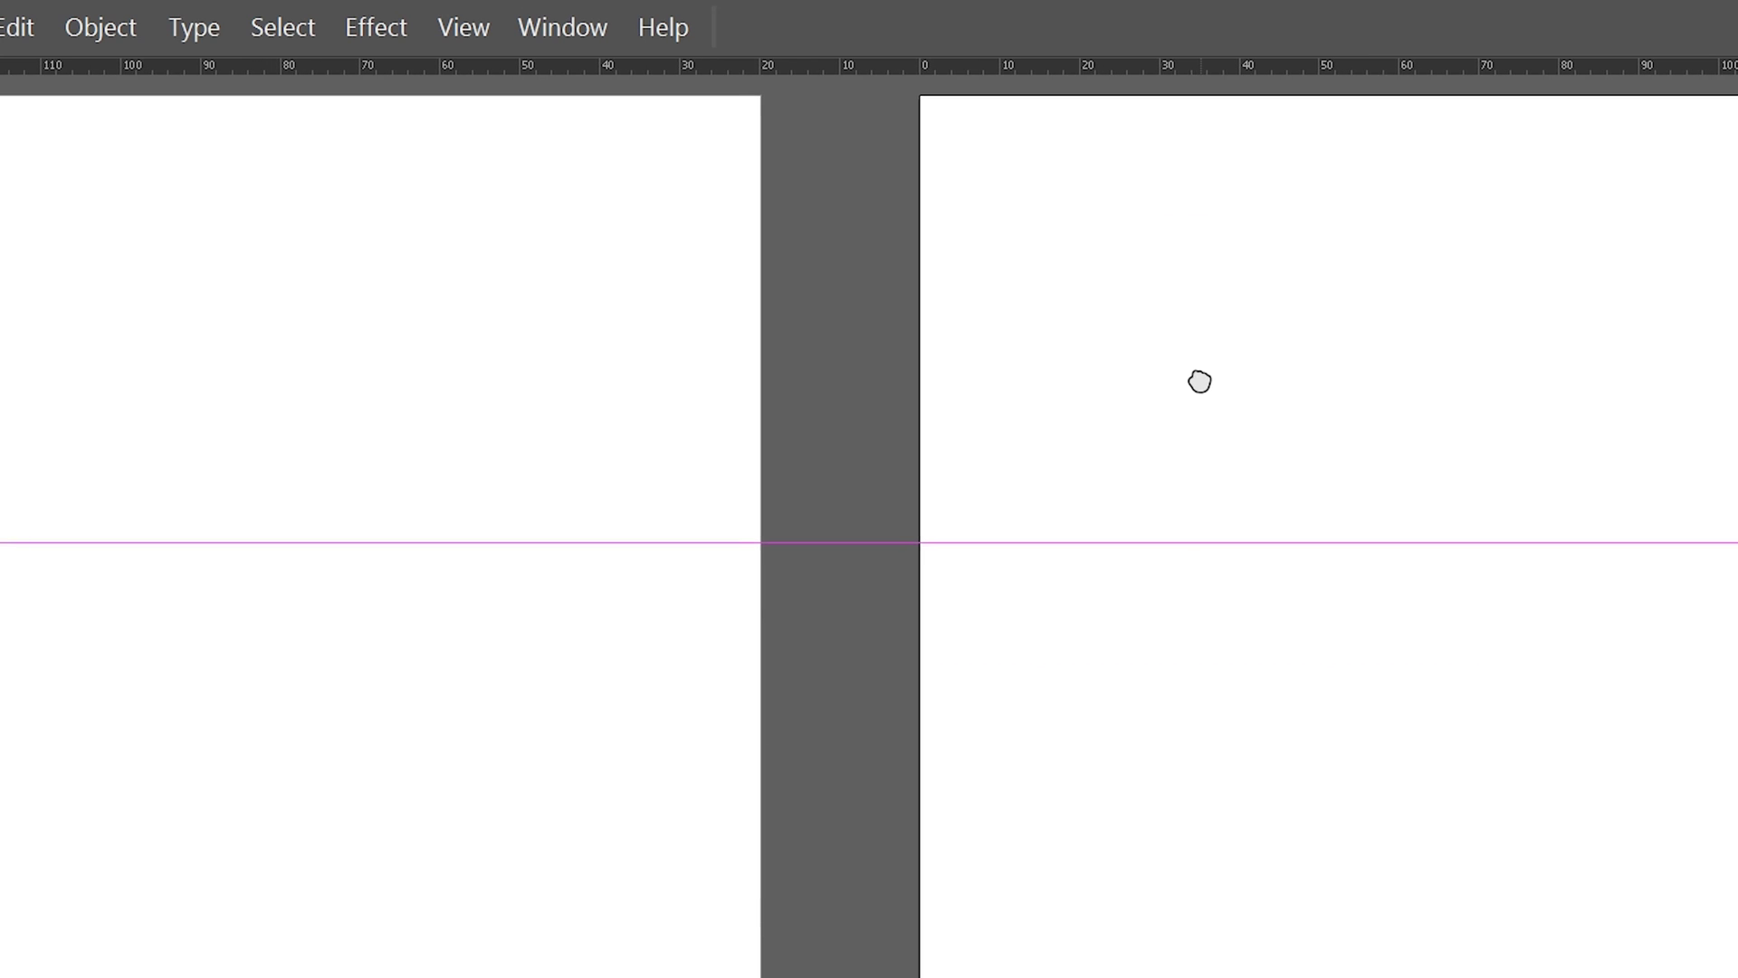
left_click_drag(1200, 381, 1285, 373)
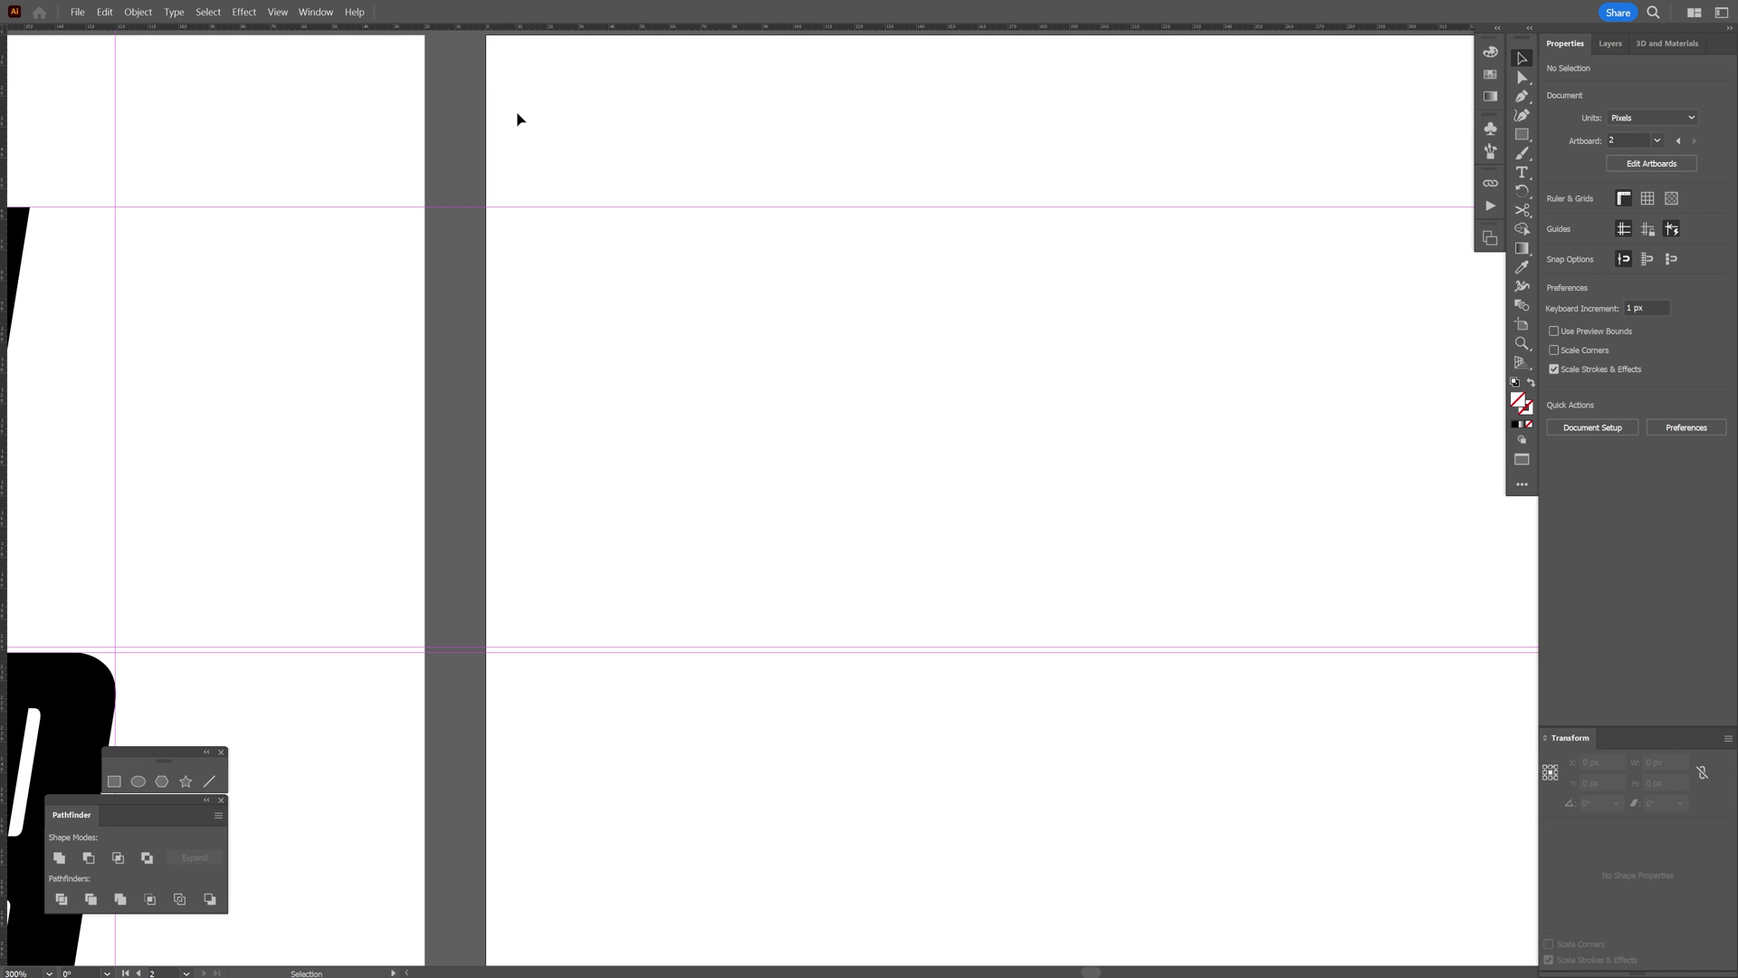
left_click_drag(206, 280, 1166, 289)
left_click_drag(206, 202, 516, 190)
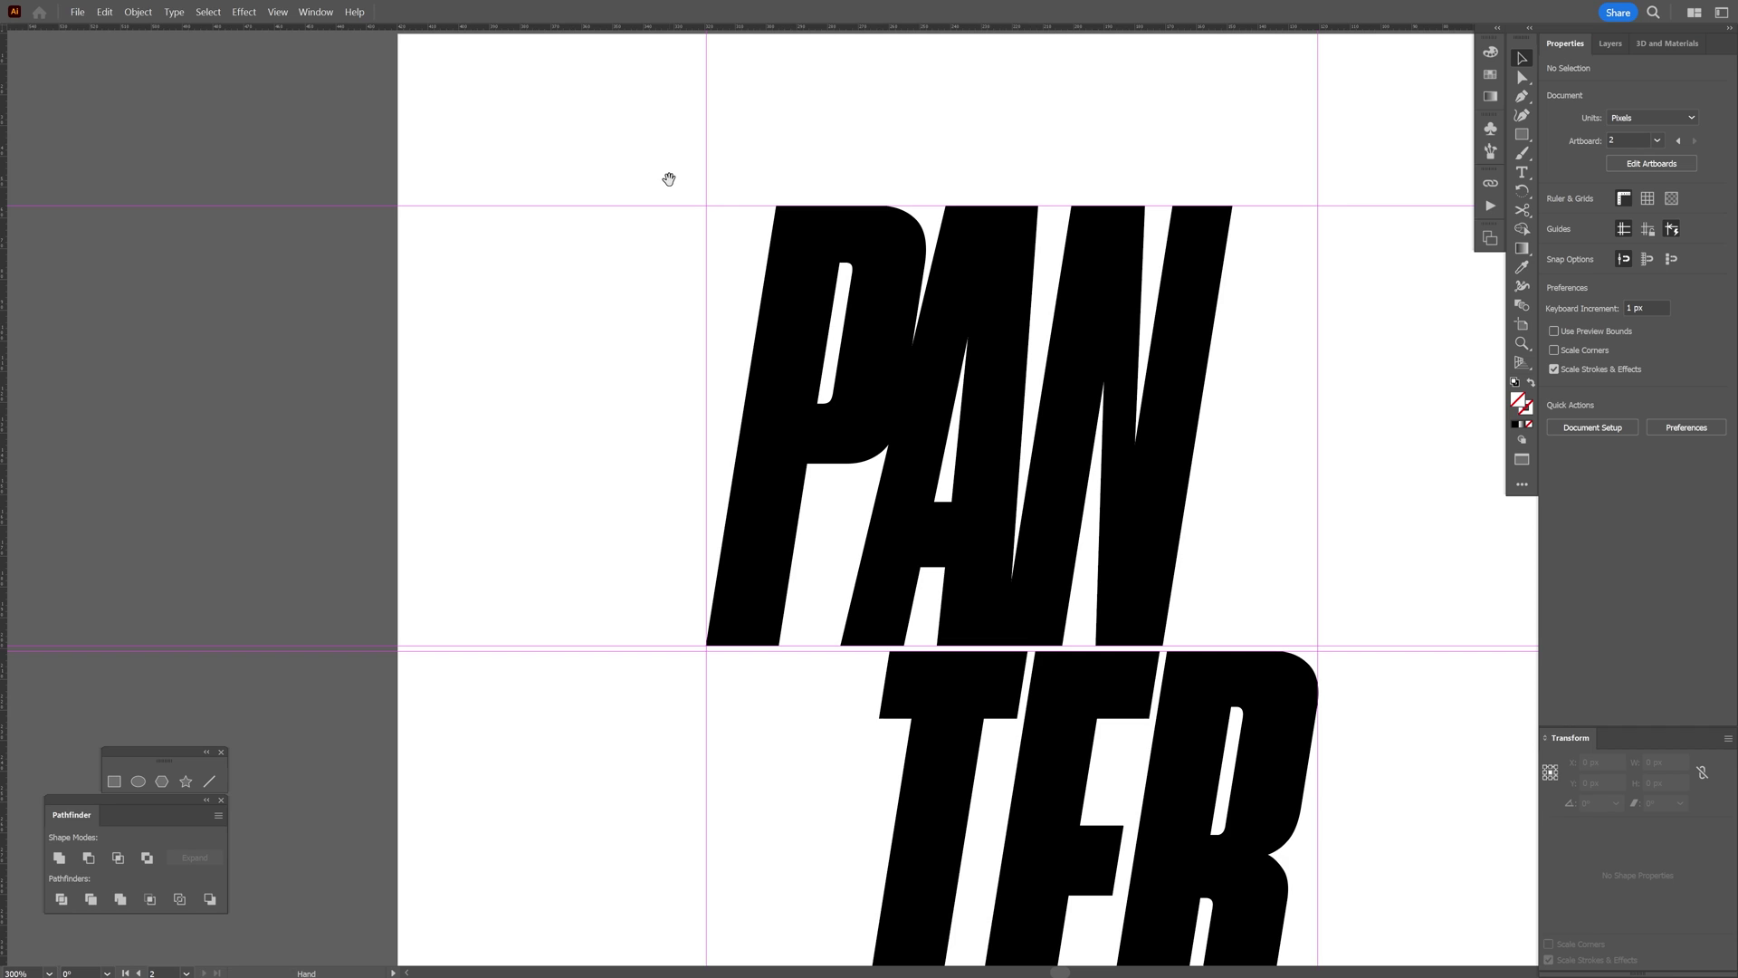
left_click_drag(669, 181, 666, 191)
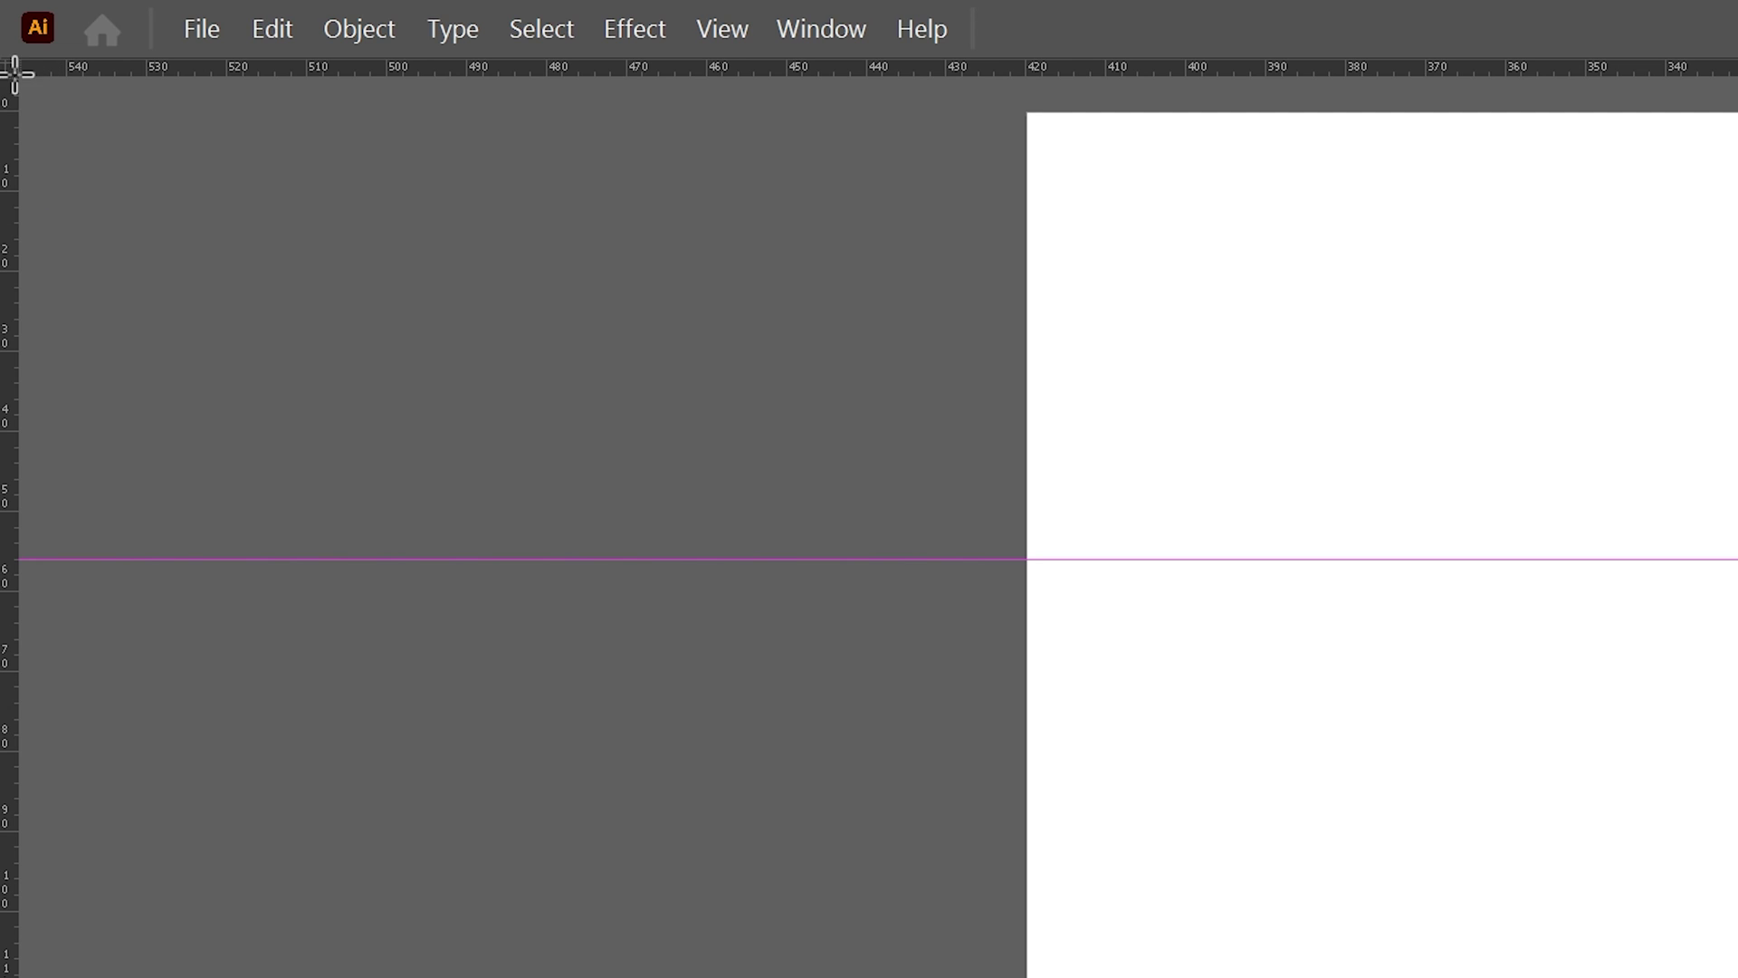
left_click_drag(13, 73, 1027, 112)
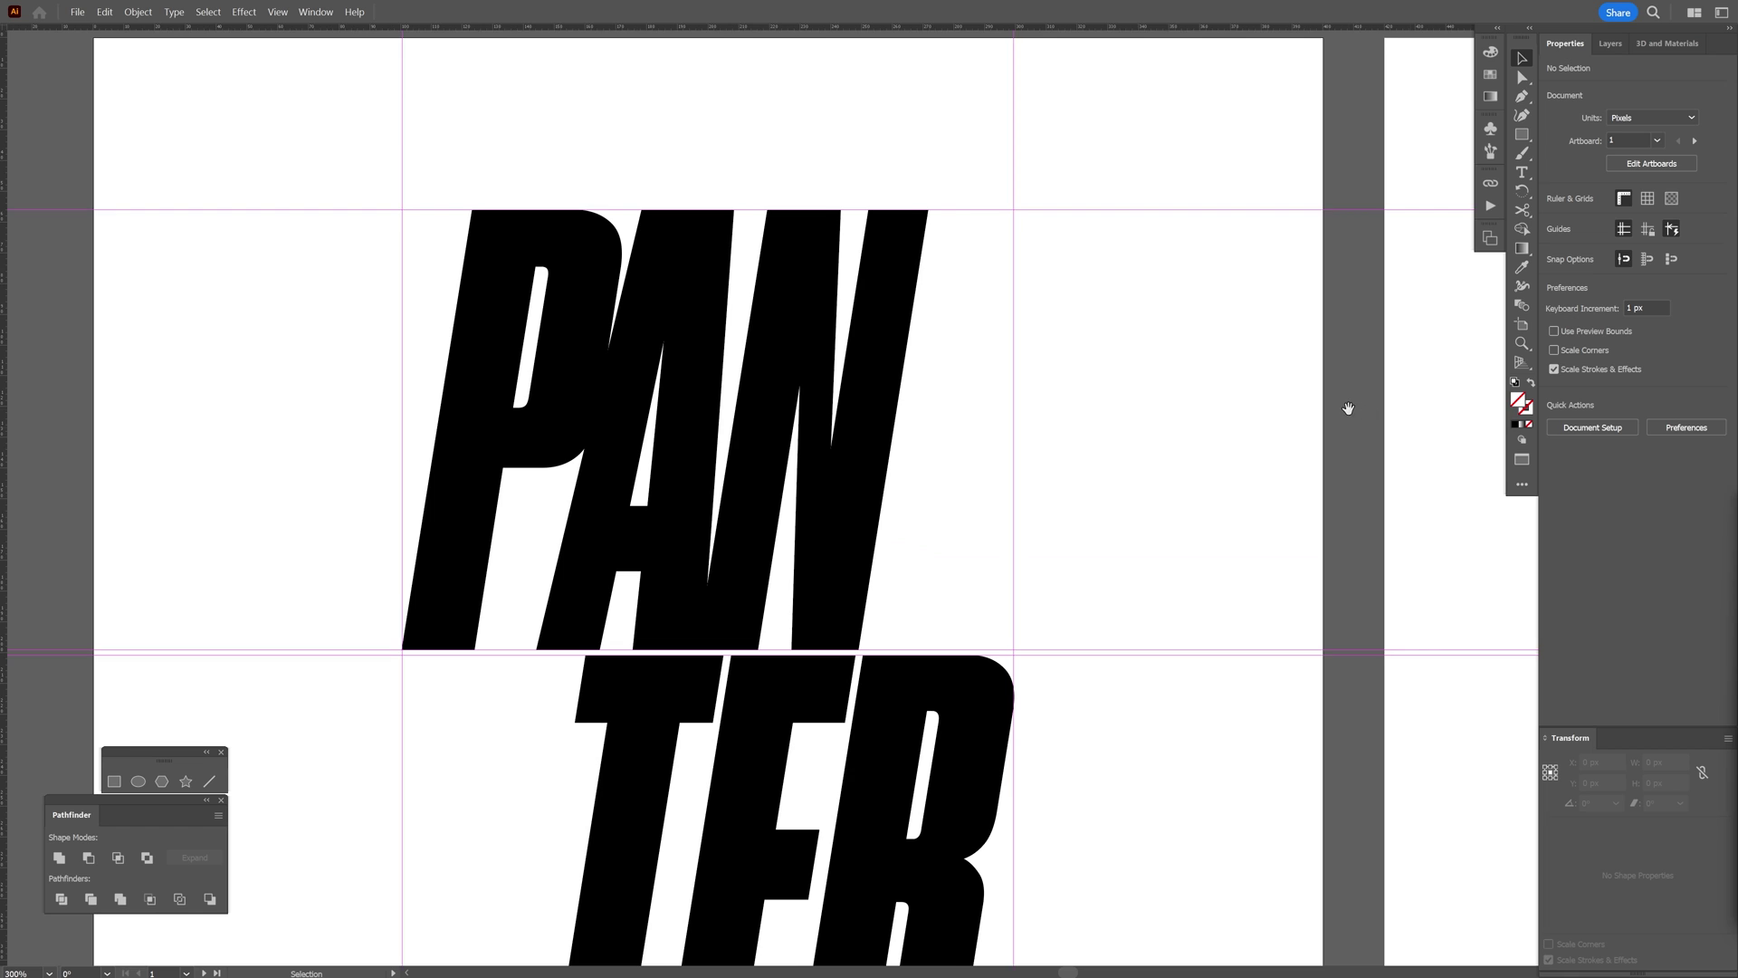
Step: Check the first artboard's width and height with the Artboard tool
left_click_drag(1348, 407, 1320, 403)
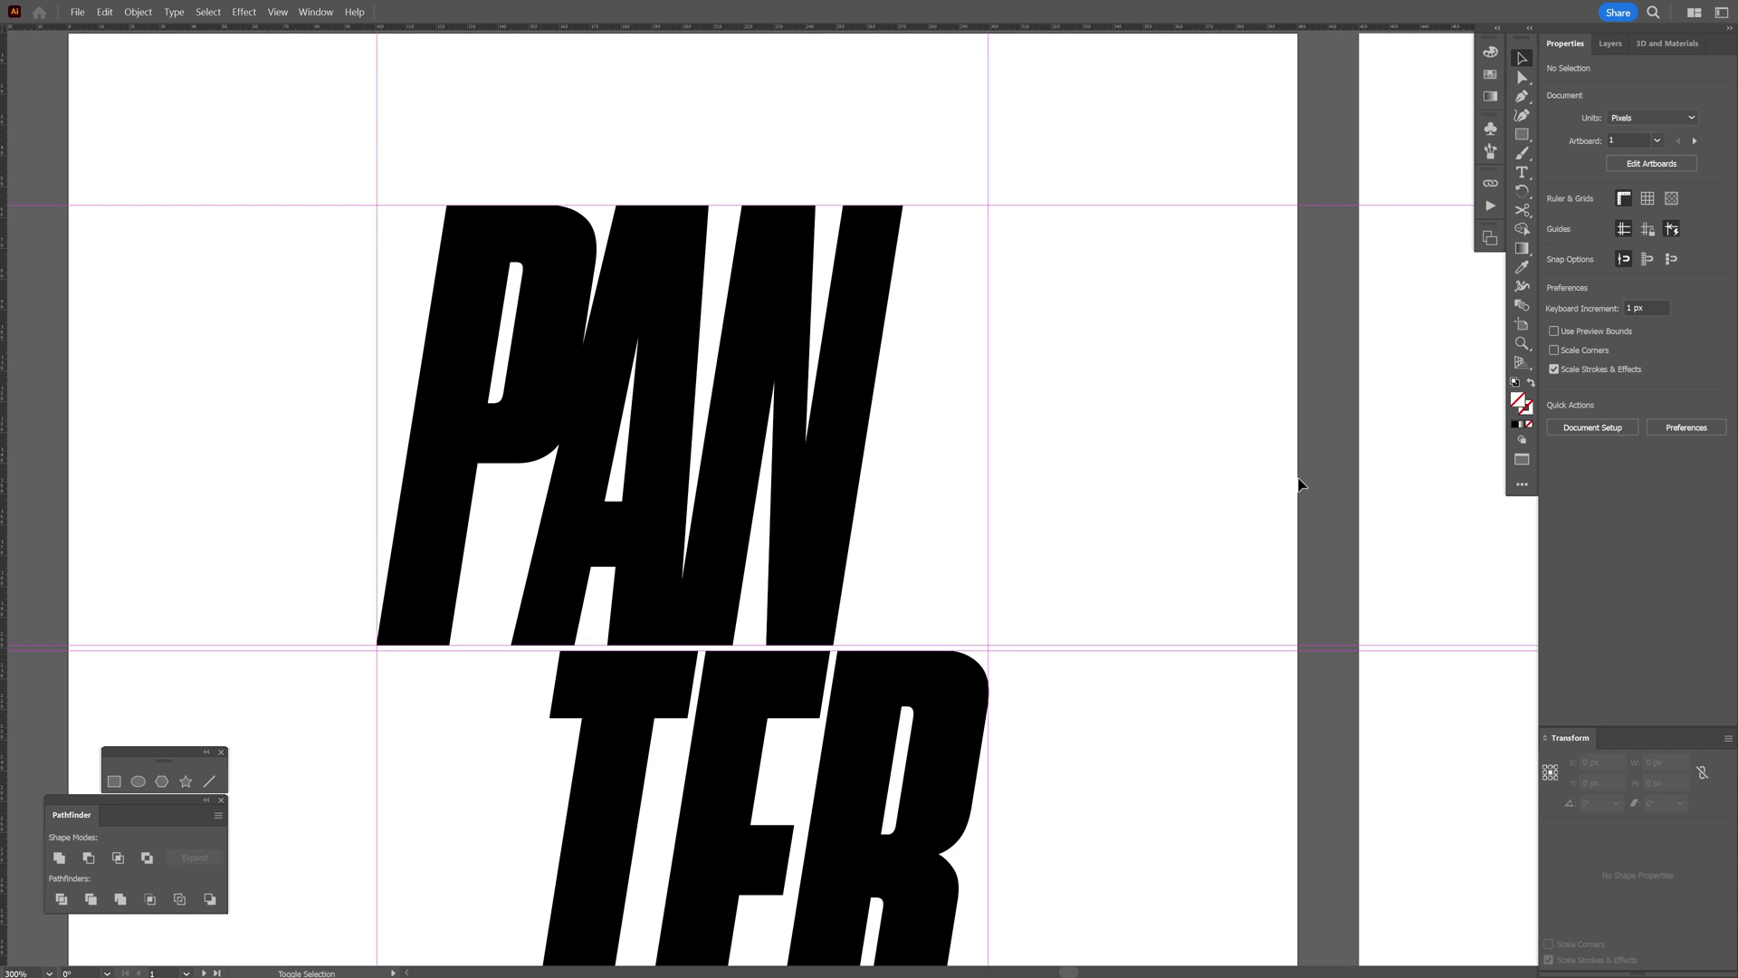
key("shift+o")
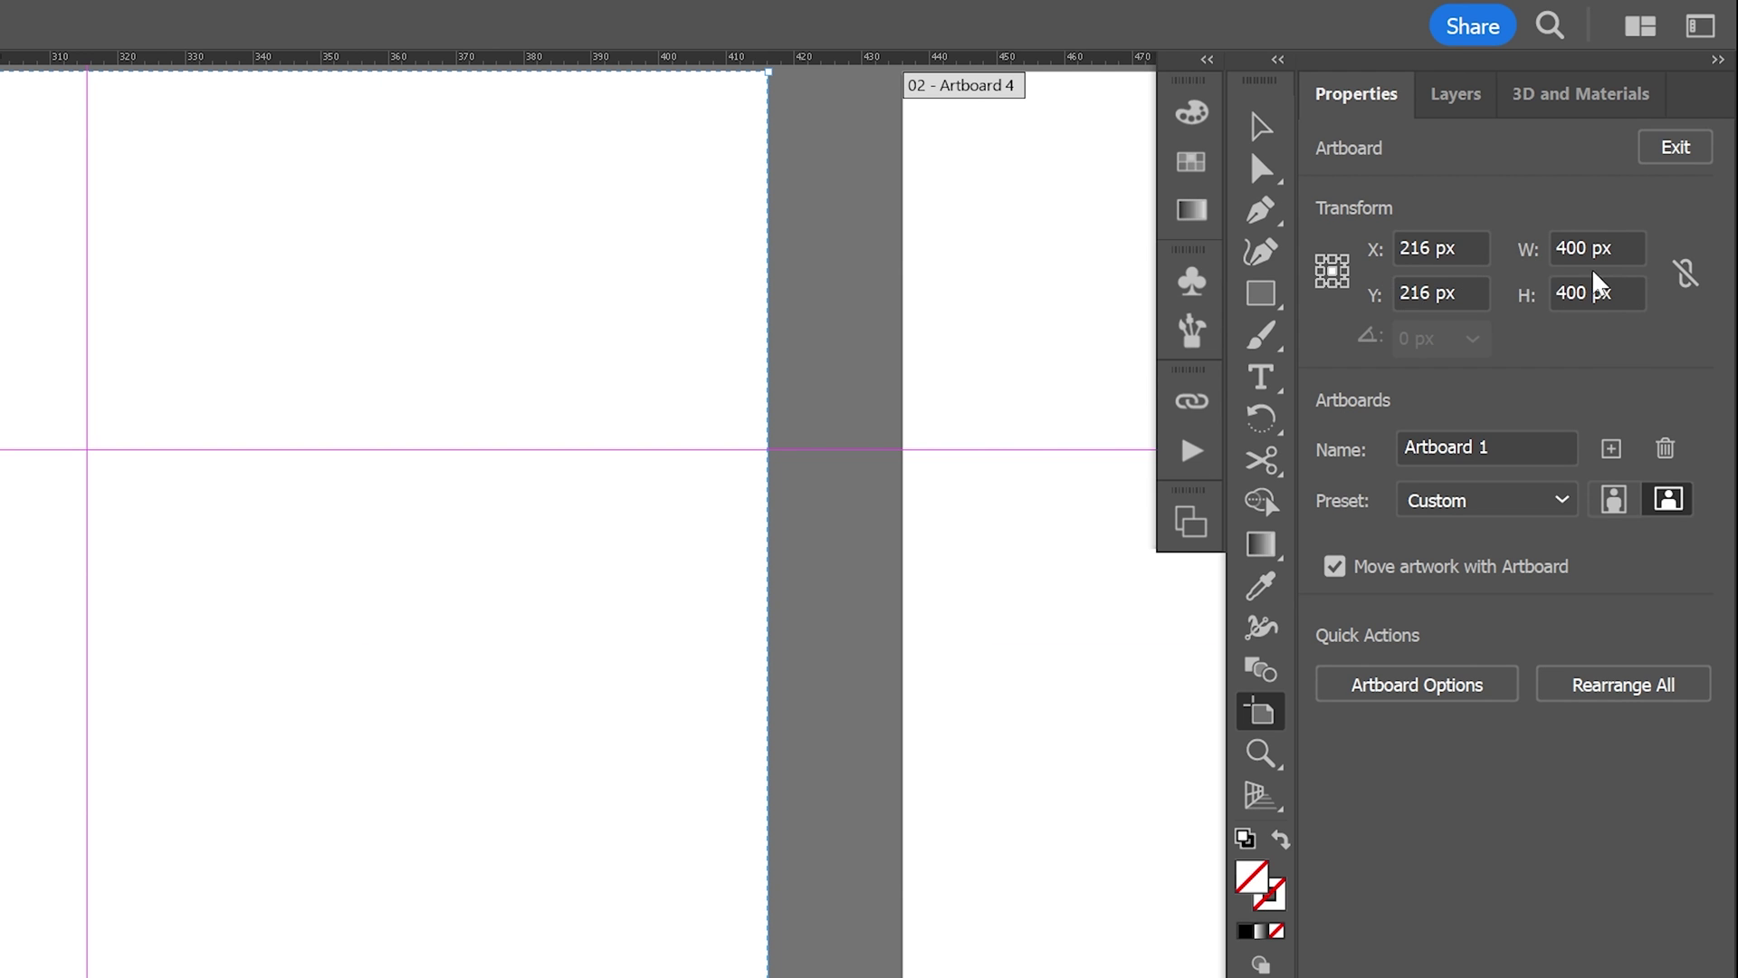
left_click(1623, 246)
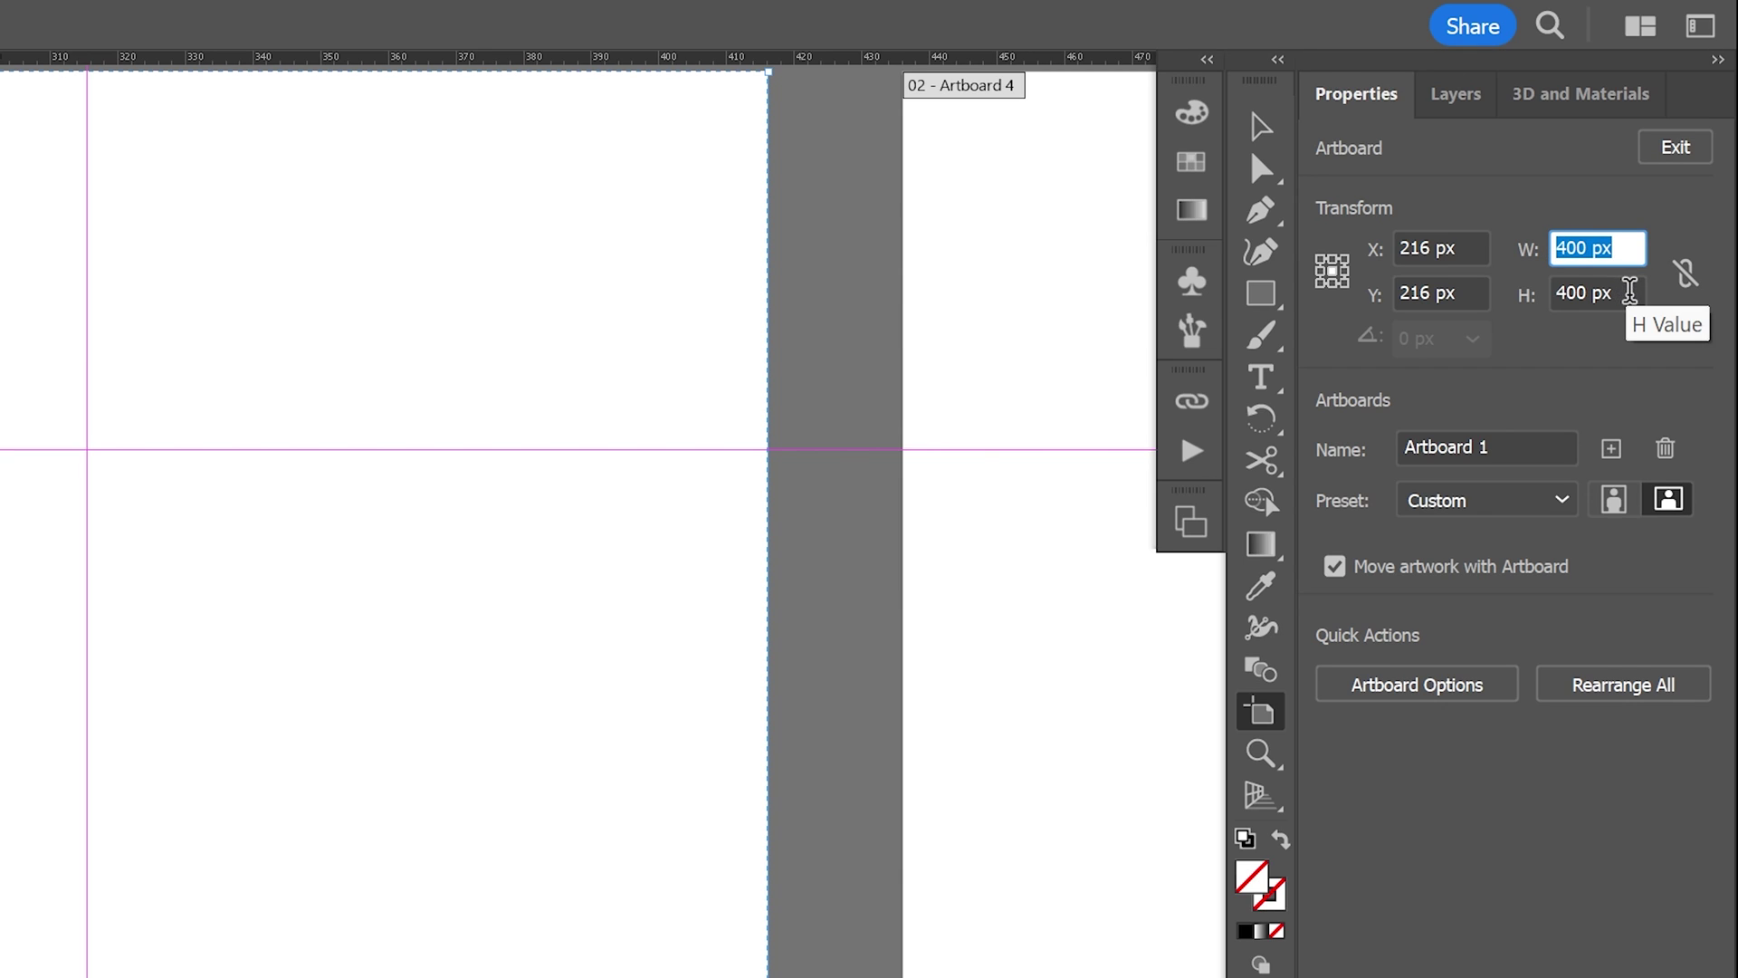
left_click(1625, 288)
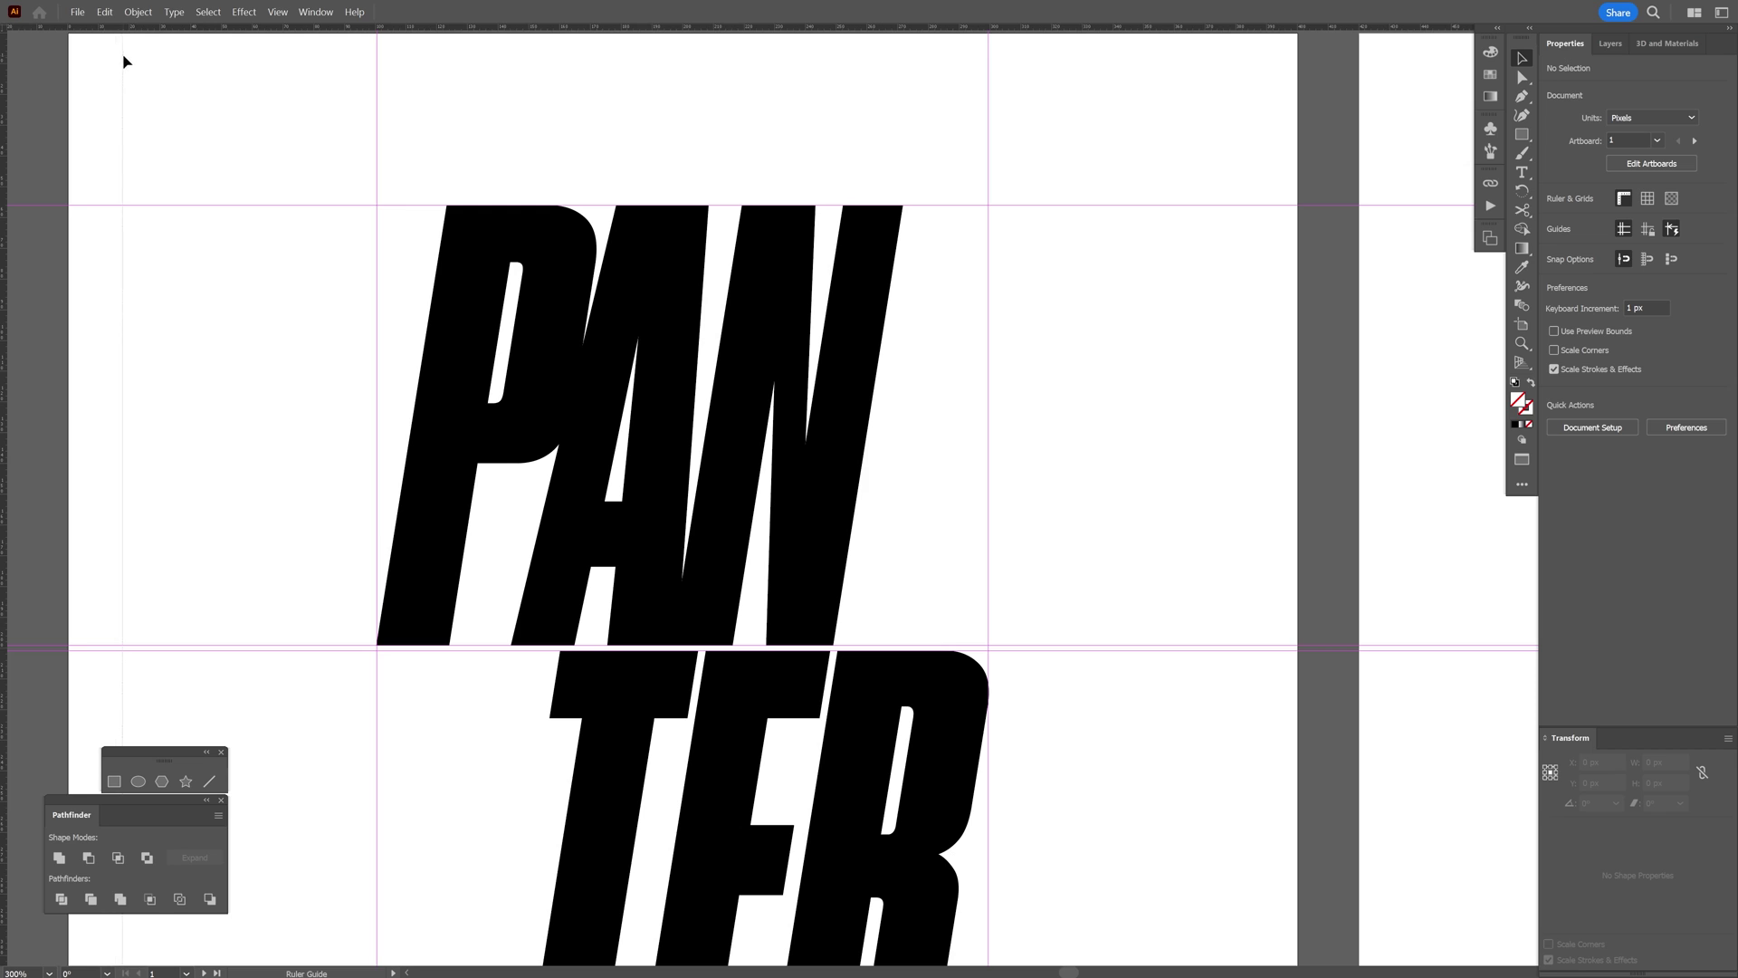
Step: Add margin guides about 20 px inside all four edges of the first artboard
left_click_drag(127, 54, 127, 54)
left_click_drag(19, 123, 995, 115)
left_click_drag(1232, 102, 1264, 96)
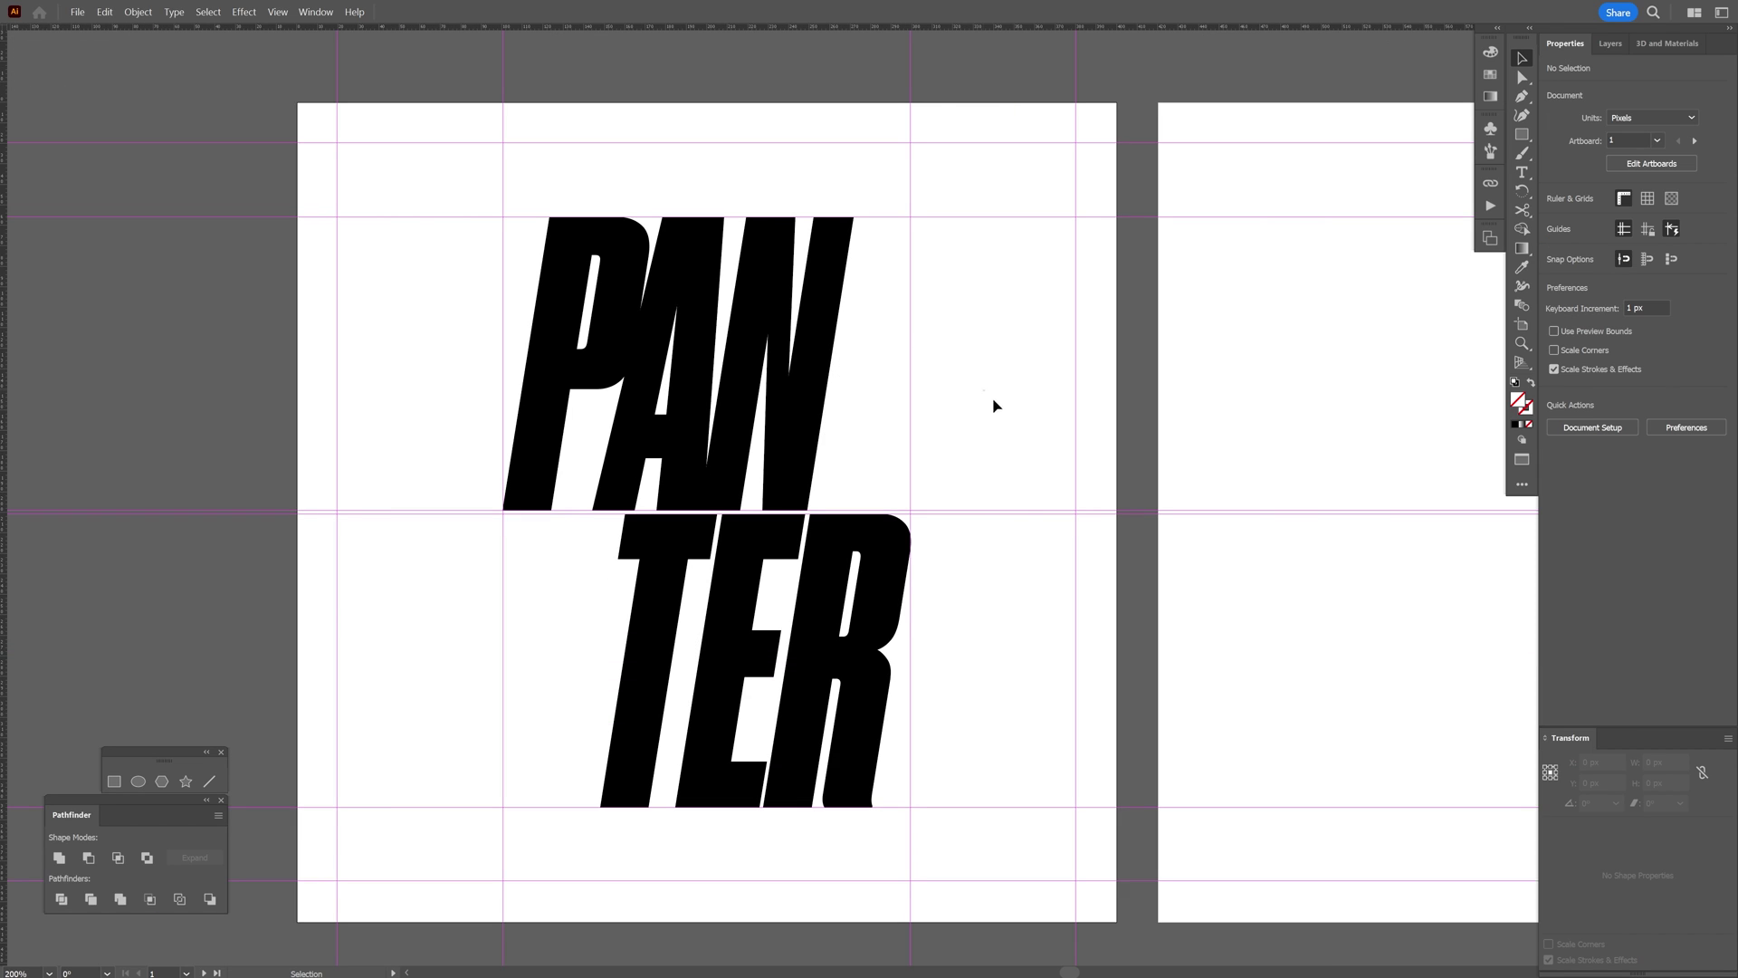
Step: Try moving the horizontal guides between PAN and TER upward, and undo each move
left_click_drag(1010, 422, 1027, 584)
left_click(1008, 524)
left_click_drag(1009, 514, 1009, 420)
key("ctrl+z")
left_click_drag(991, 513, 998, 414)
key("ctrl+z")
Step: Lock the guides, and try moving the lettering and undo that move
right_click(988, 418)
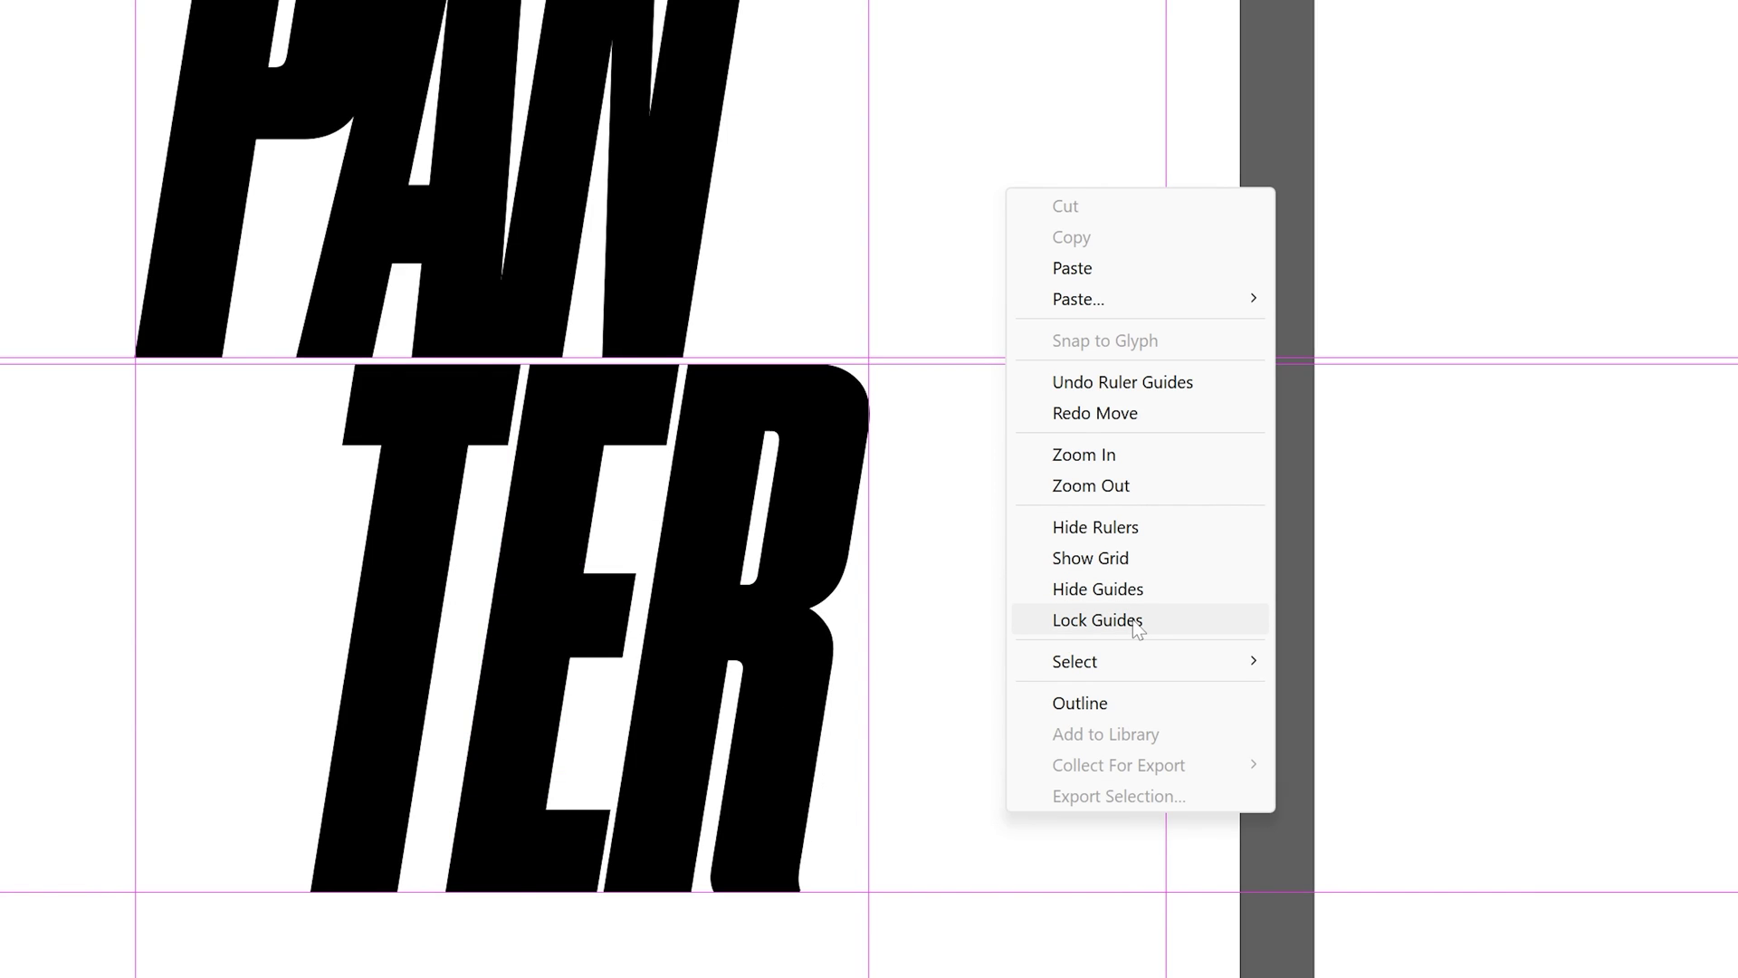
left_click(1138, 625)
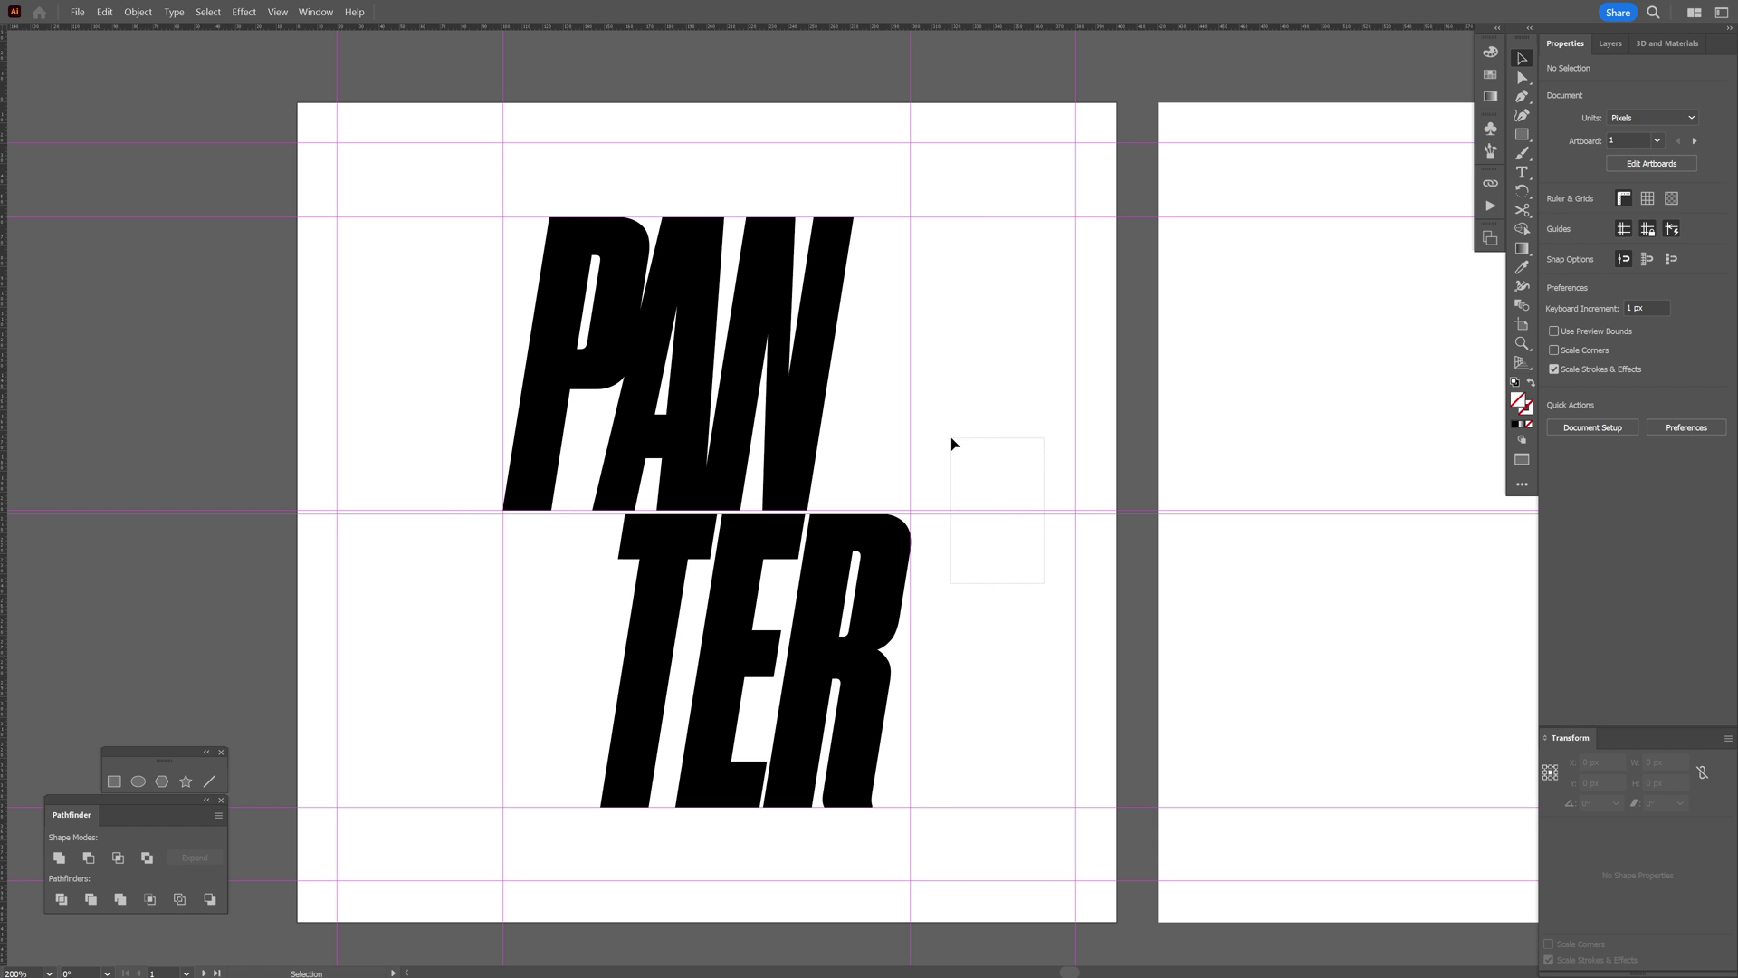
left_click_drag(889, 533, 778, 512)
key("ctrl+z")
Step: Unlock the guides
left_click(957, 503)
right_click(956, 505)
left_click(1036, 766)
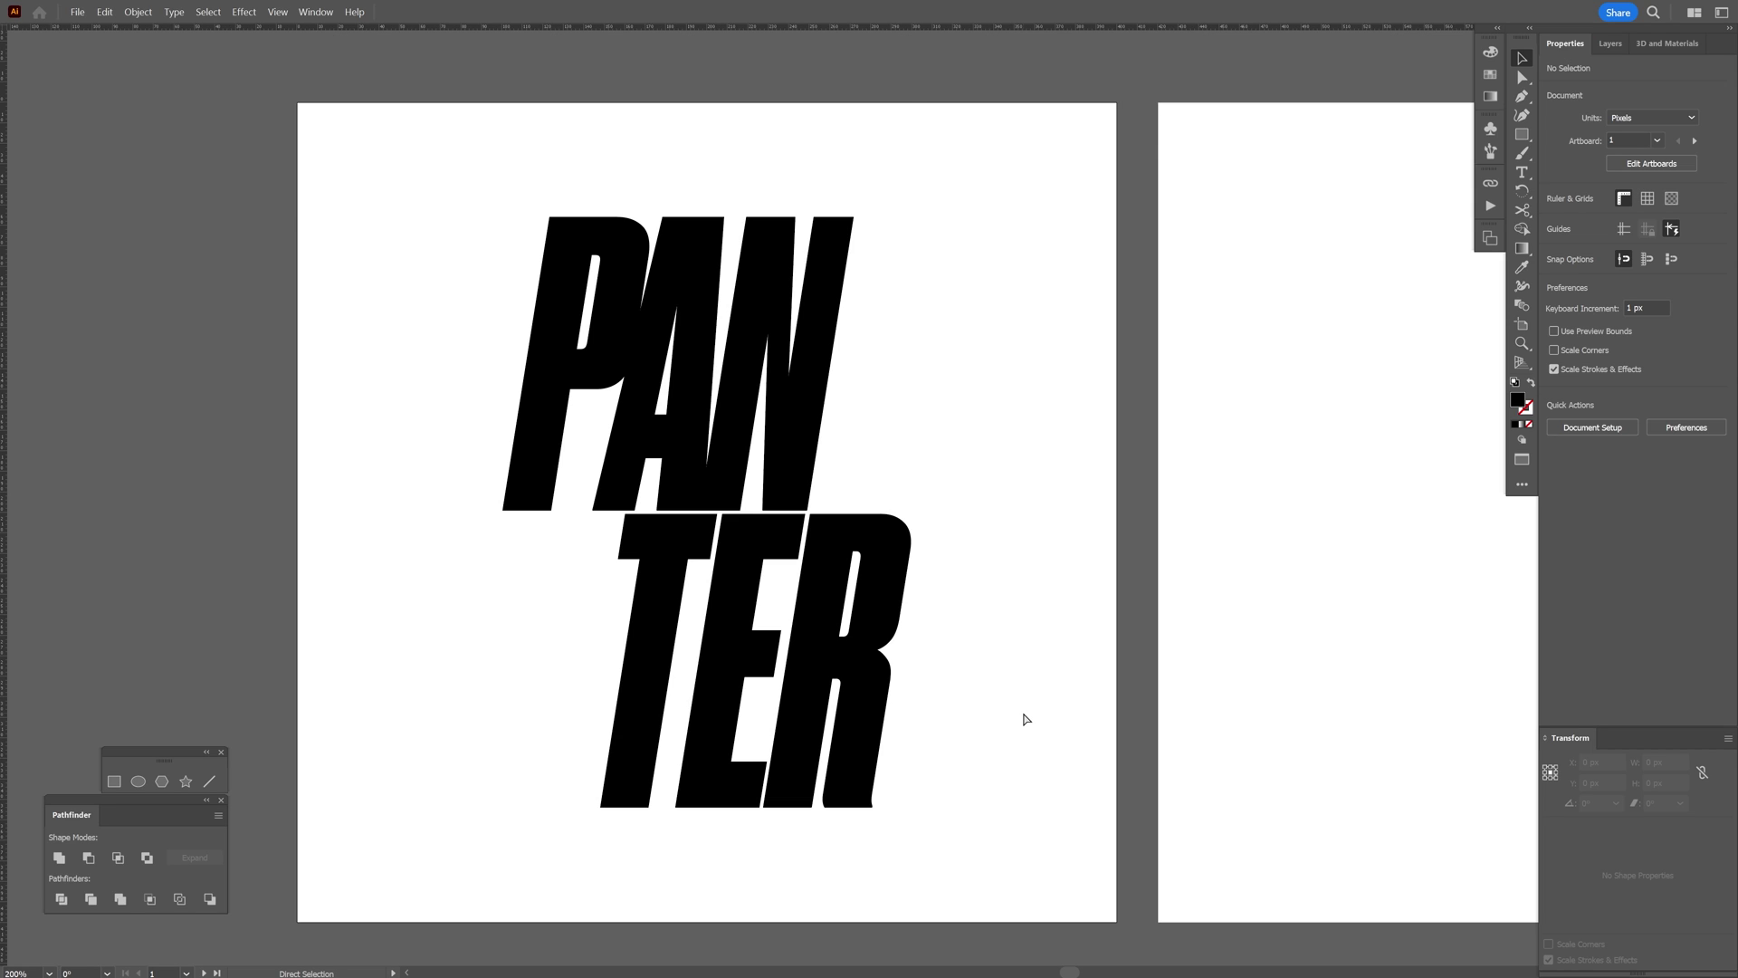
Step: Toggle the visibility of all guides off and back on
key("ctrl+semicolon")
key("ctrl+semicolon")
key("ctrl+semicolon")
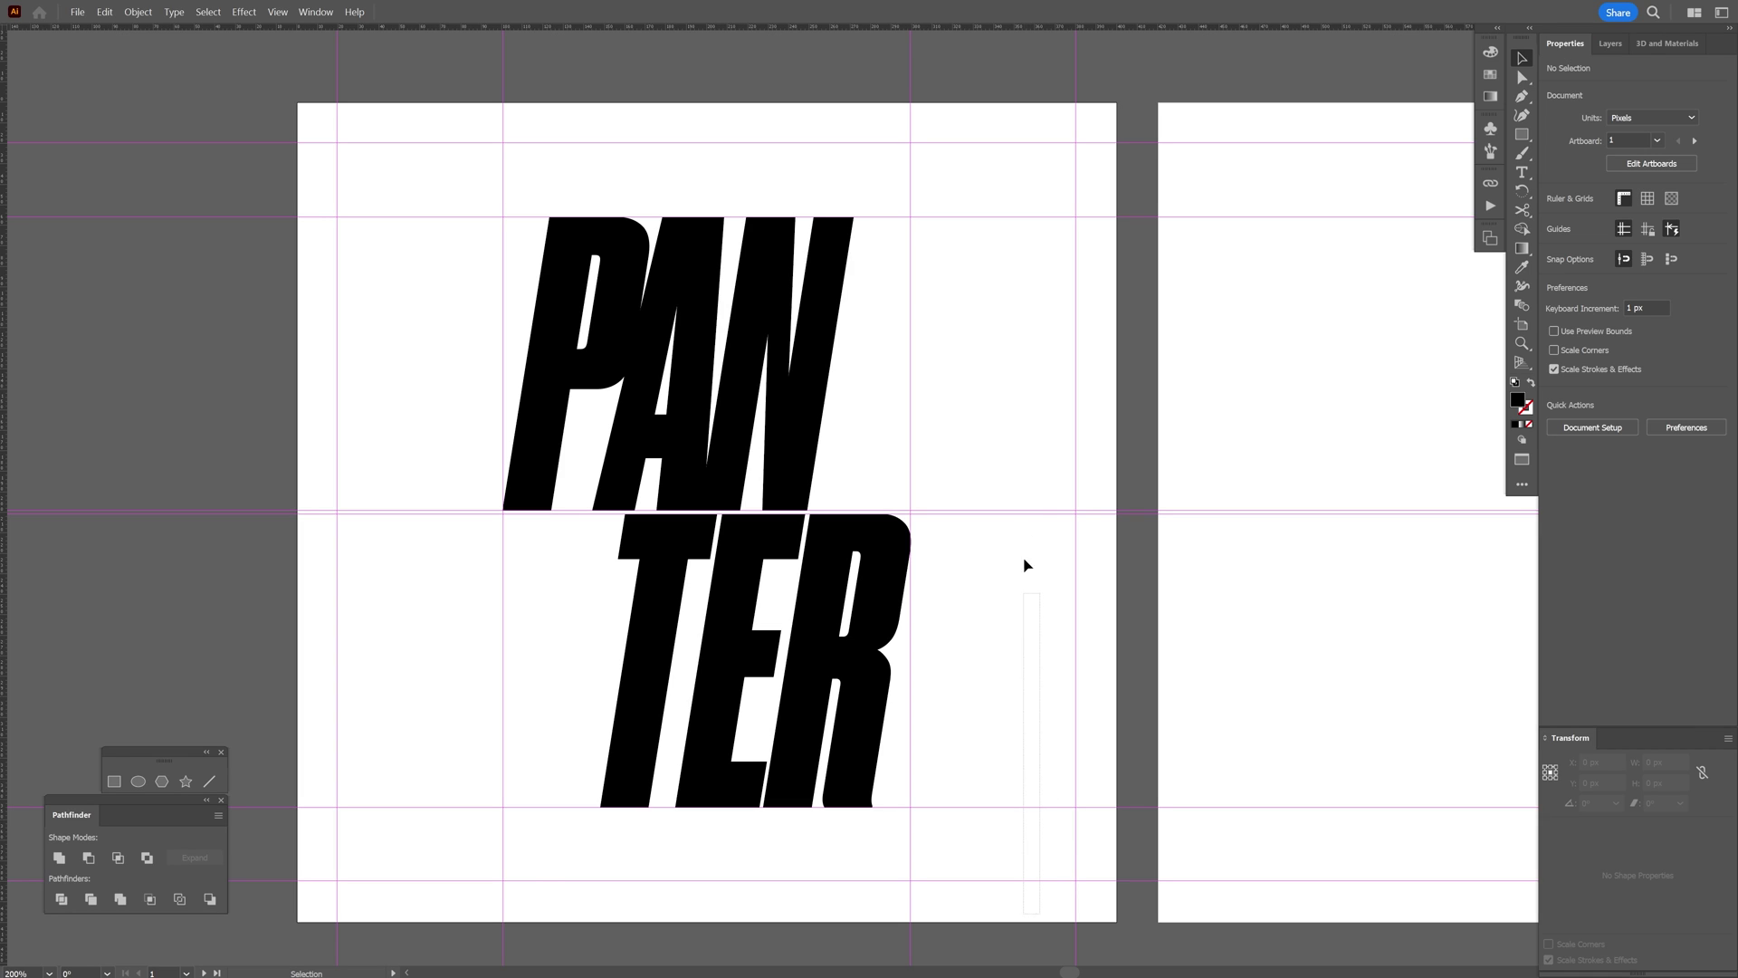
Step: Select the horizontal guides on the first artboard and group them
left_click_drag(1008, 158, 1083, 225)
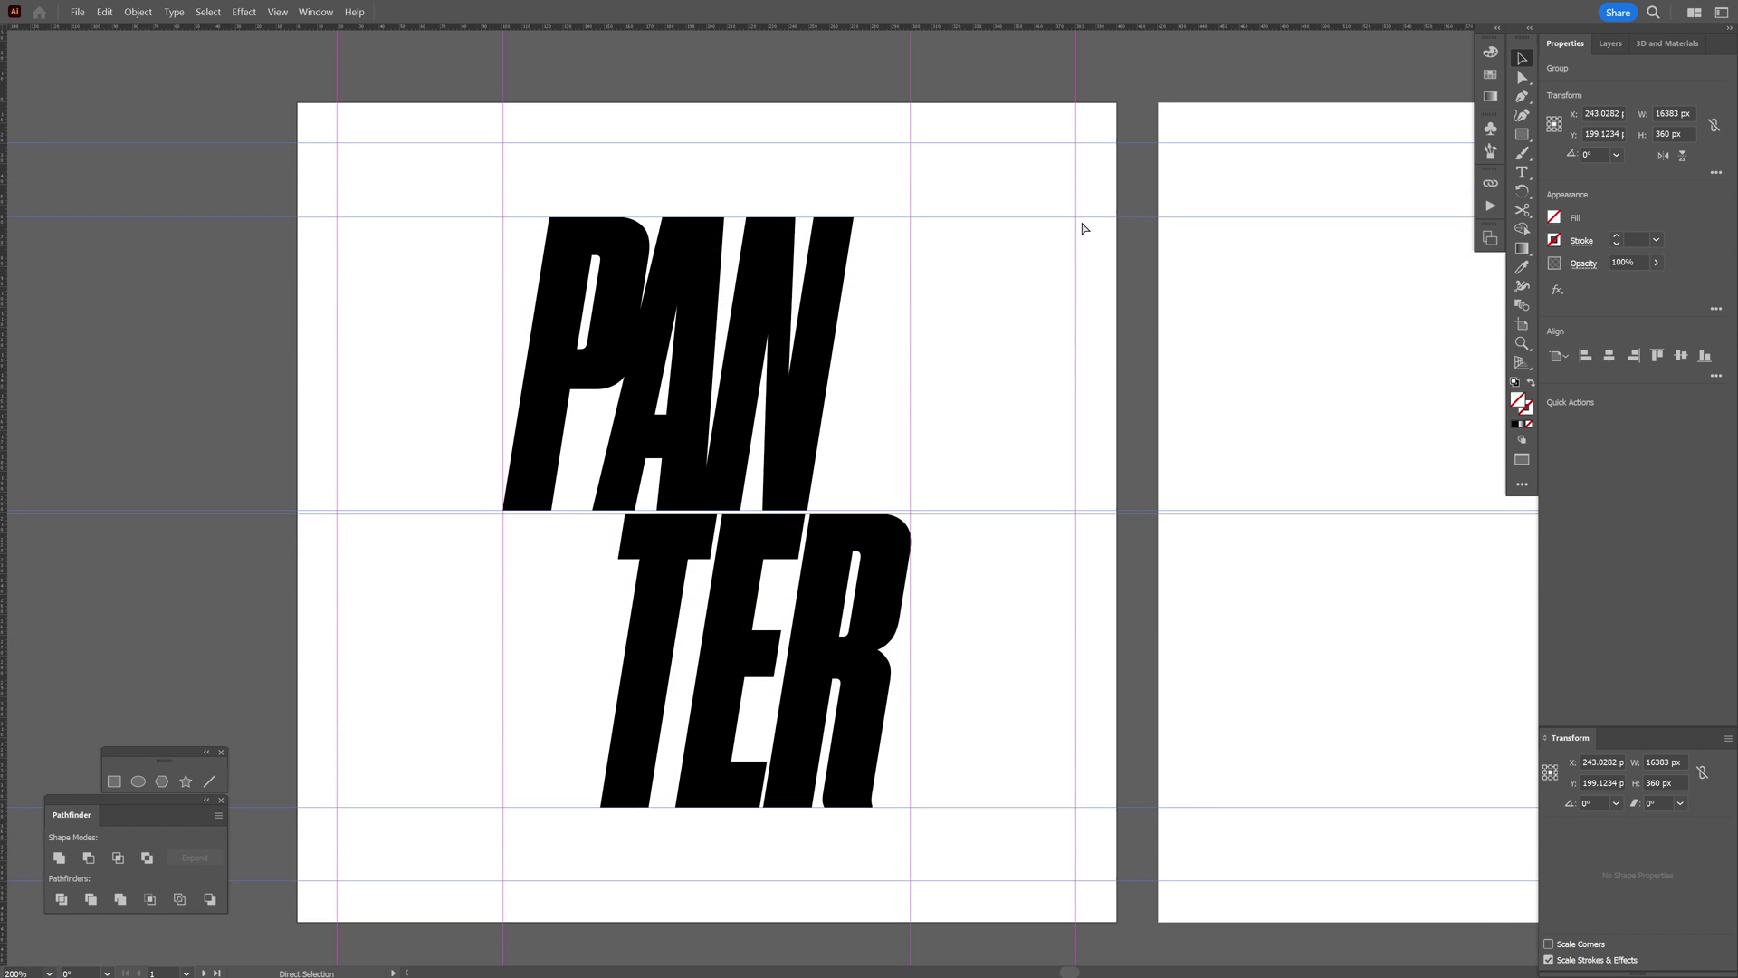
Step: Deselect the guides, try moving the PAN lettering away from its guides, and undo that move
left_click(1083, 228)
scroll(849, 315, "up", 1)
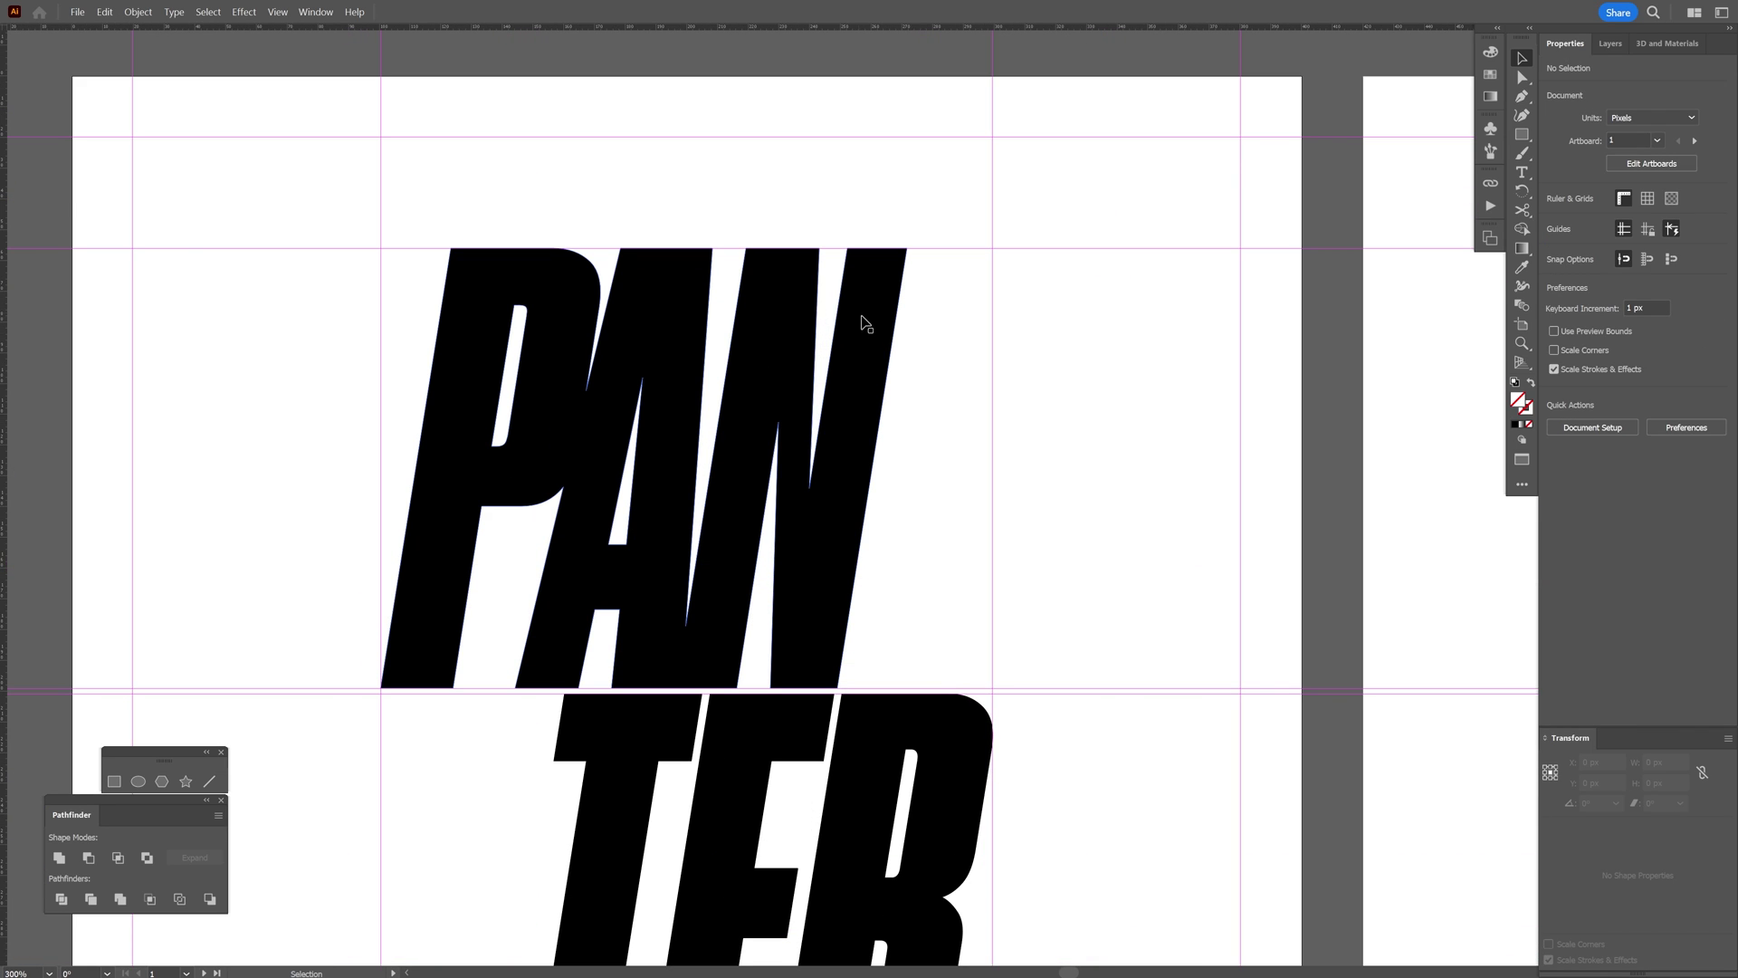
left_click_drag(863, 328, 921, 299)
key("ctrl+z")
Step: Select the PANTER lettering together with the horizontal and vertical guides and group them
left_click_drag(1126, 211, 950, 277)
right_click(757, 401)
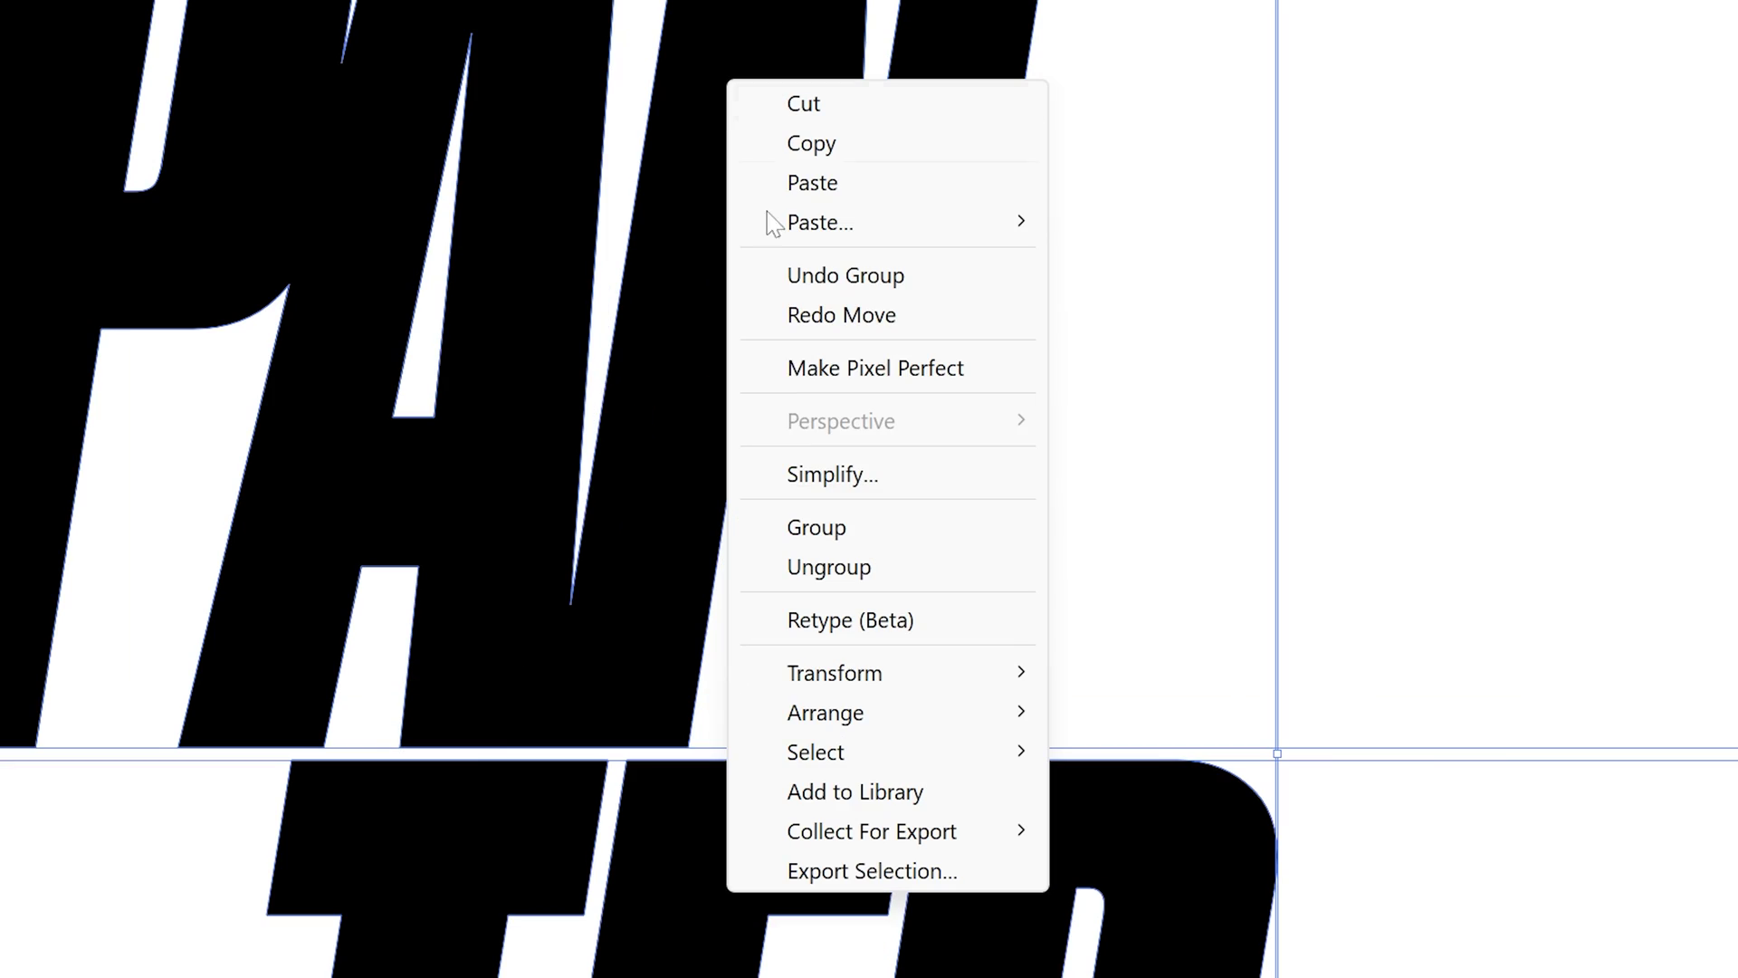
left_click(835, 540)
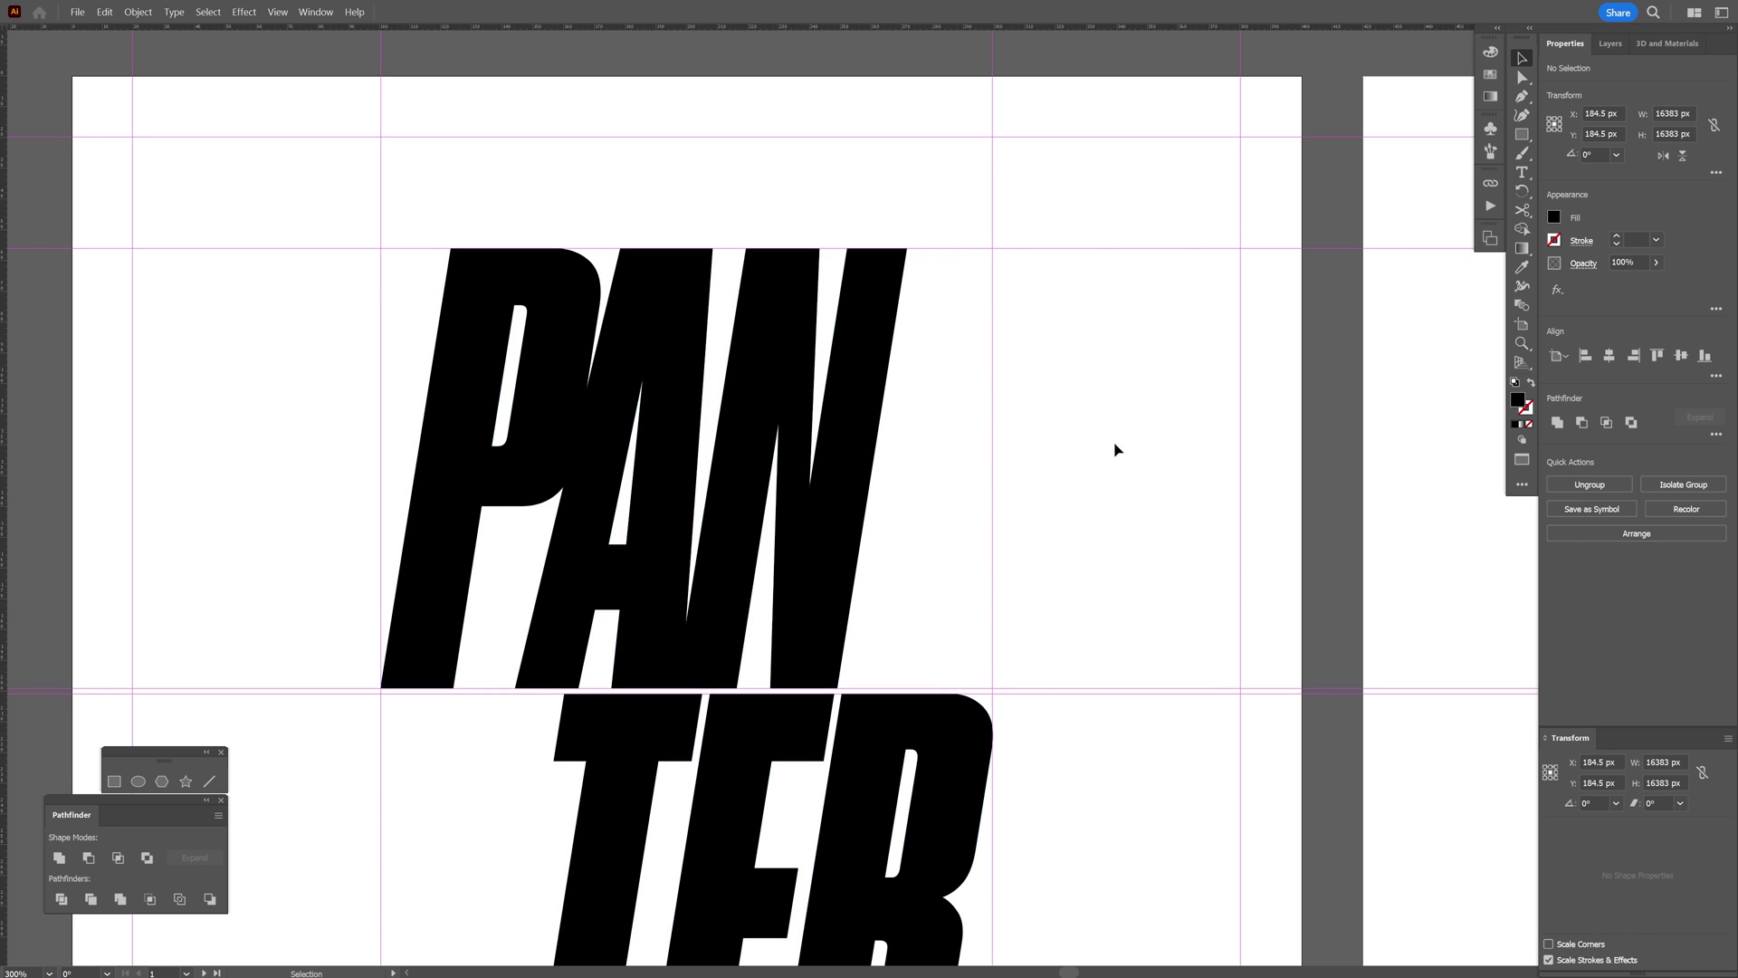
Step: Try moving the grouped PANTER lettering together with its guides on the first artboard
scroll(863, 283, "down", 1)
mouse_move(824, 436)
left_mouse_down()
mouse_move(863, 385)
mouse_move(799, 430)
left_mouse_up()
left_click_drag(819, 493, 860, 489)
key("a")
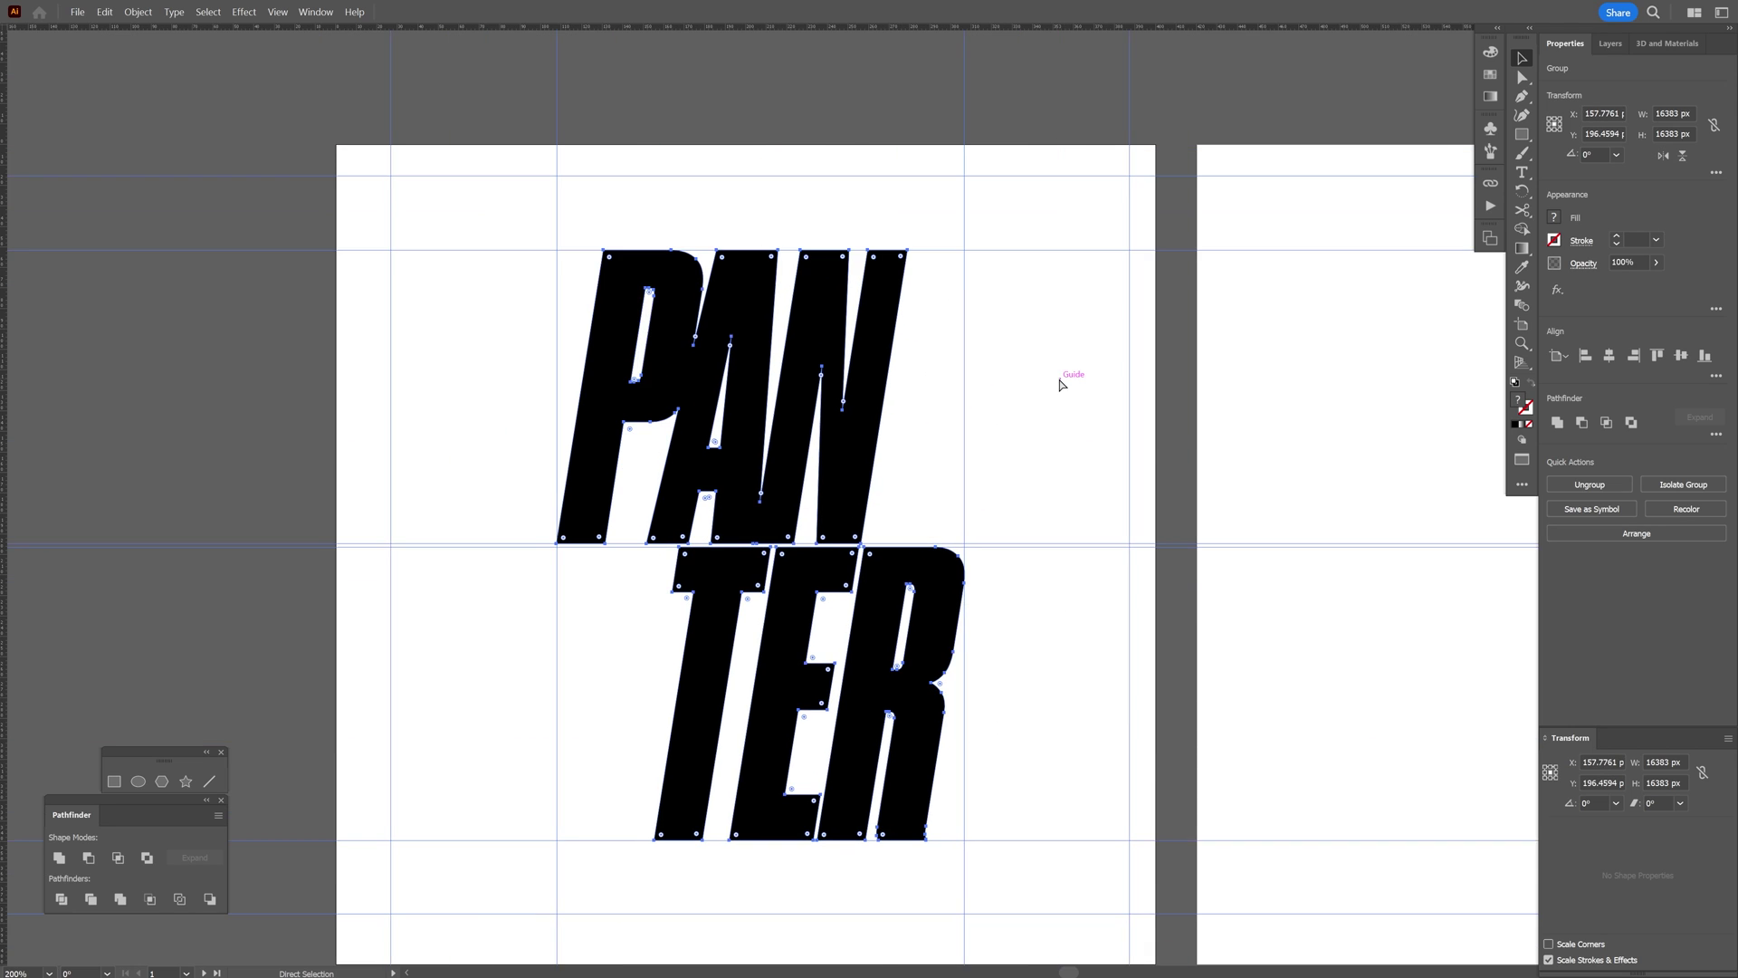
Step: Move the group of vertical guides from the first artboard onto the second artboard
key("ctrl+minus")
left_click_drag(893, 404, 602, 448)
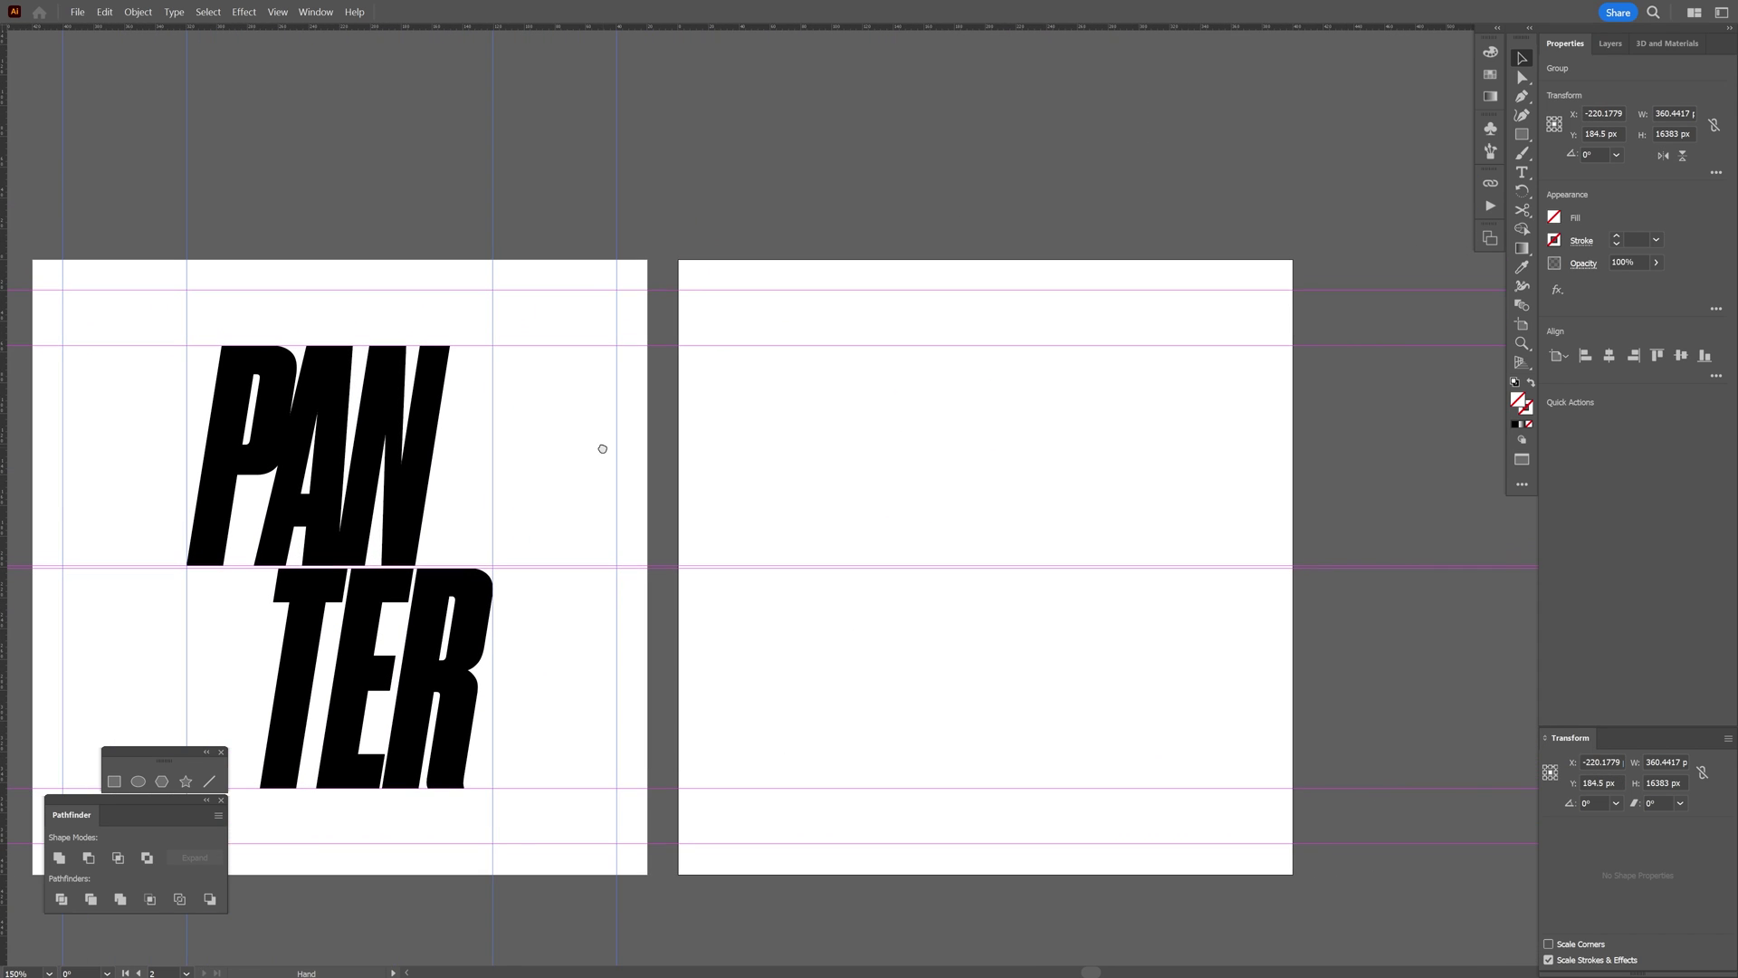
left_click_drag(728, 436, 574, 429)
left_click_drag(464, 441, 1108, 458)
left_click(797, 453)
left_click_drag(792, 453, 1071, 405)
Step: Hide all guides and show the document grid on the second artboard
key("ctrl+semicolon")
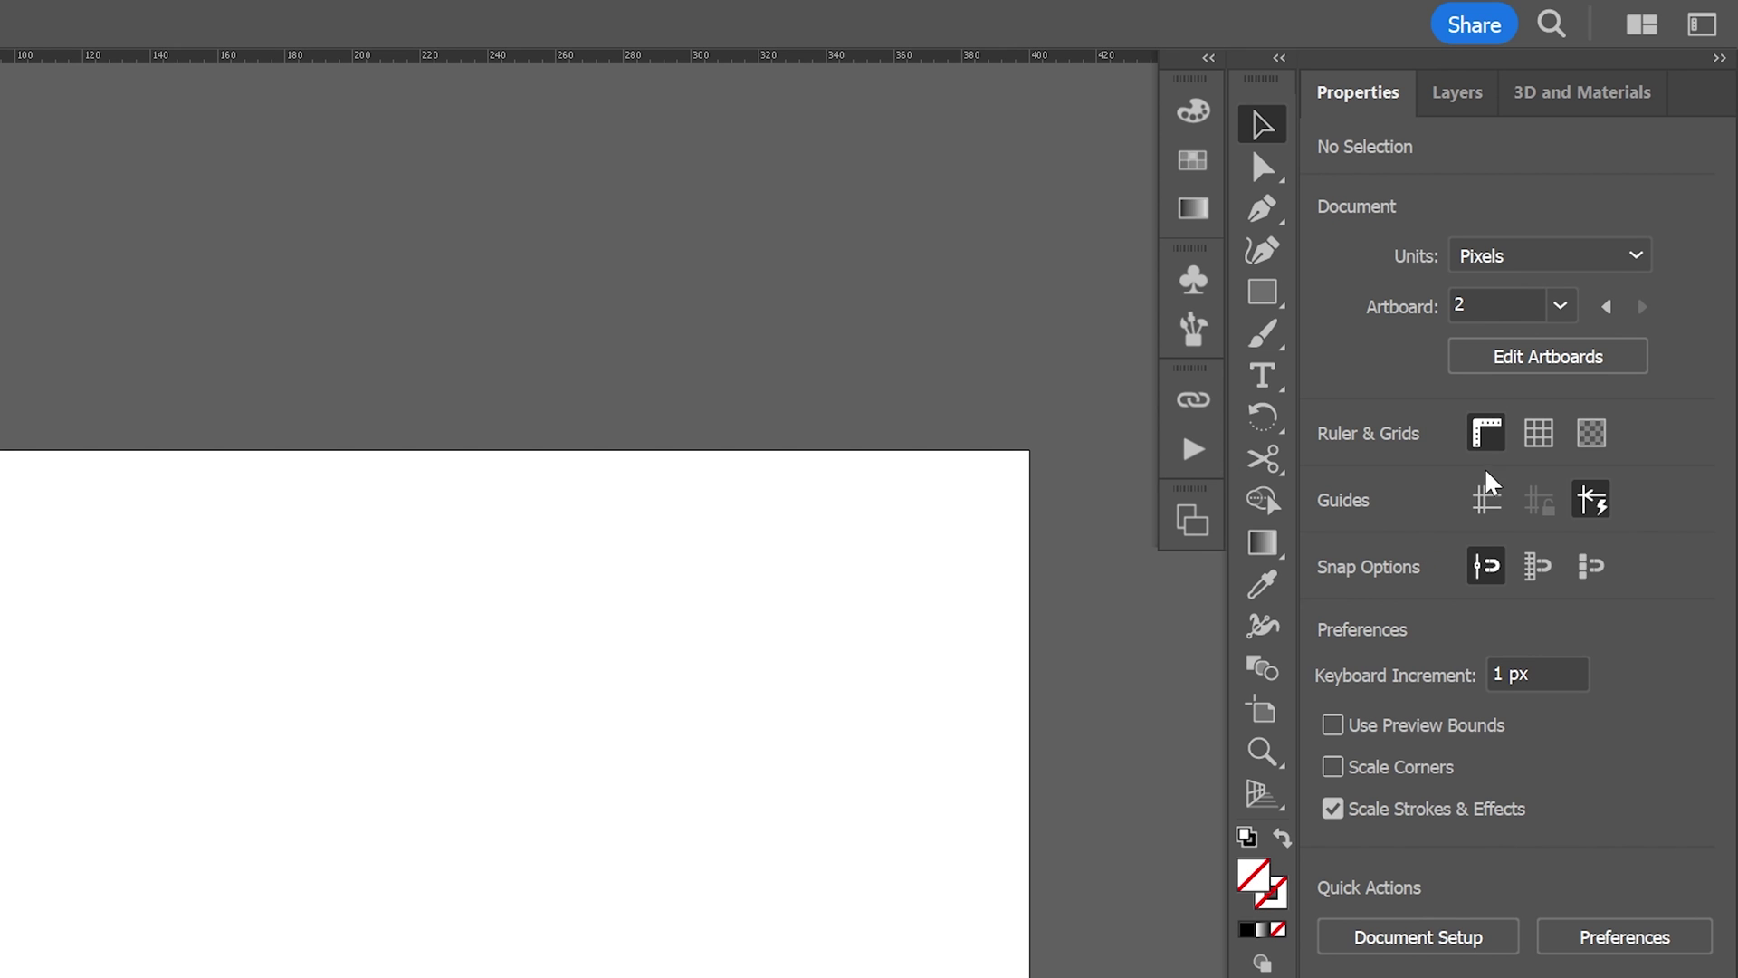
left_click(1648, 199)
key("ctrl+plus")
key("ctrl+plus")
key("ctrl+plus")
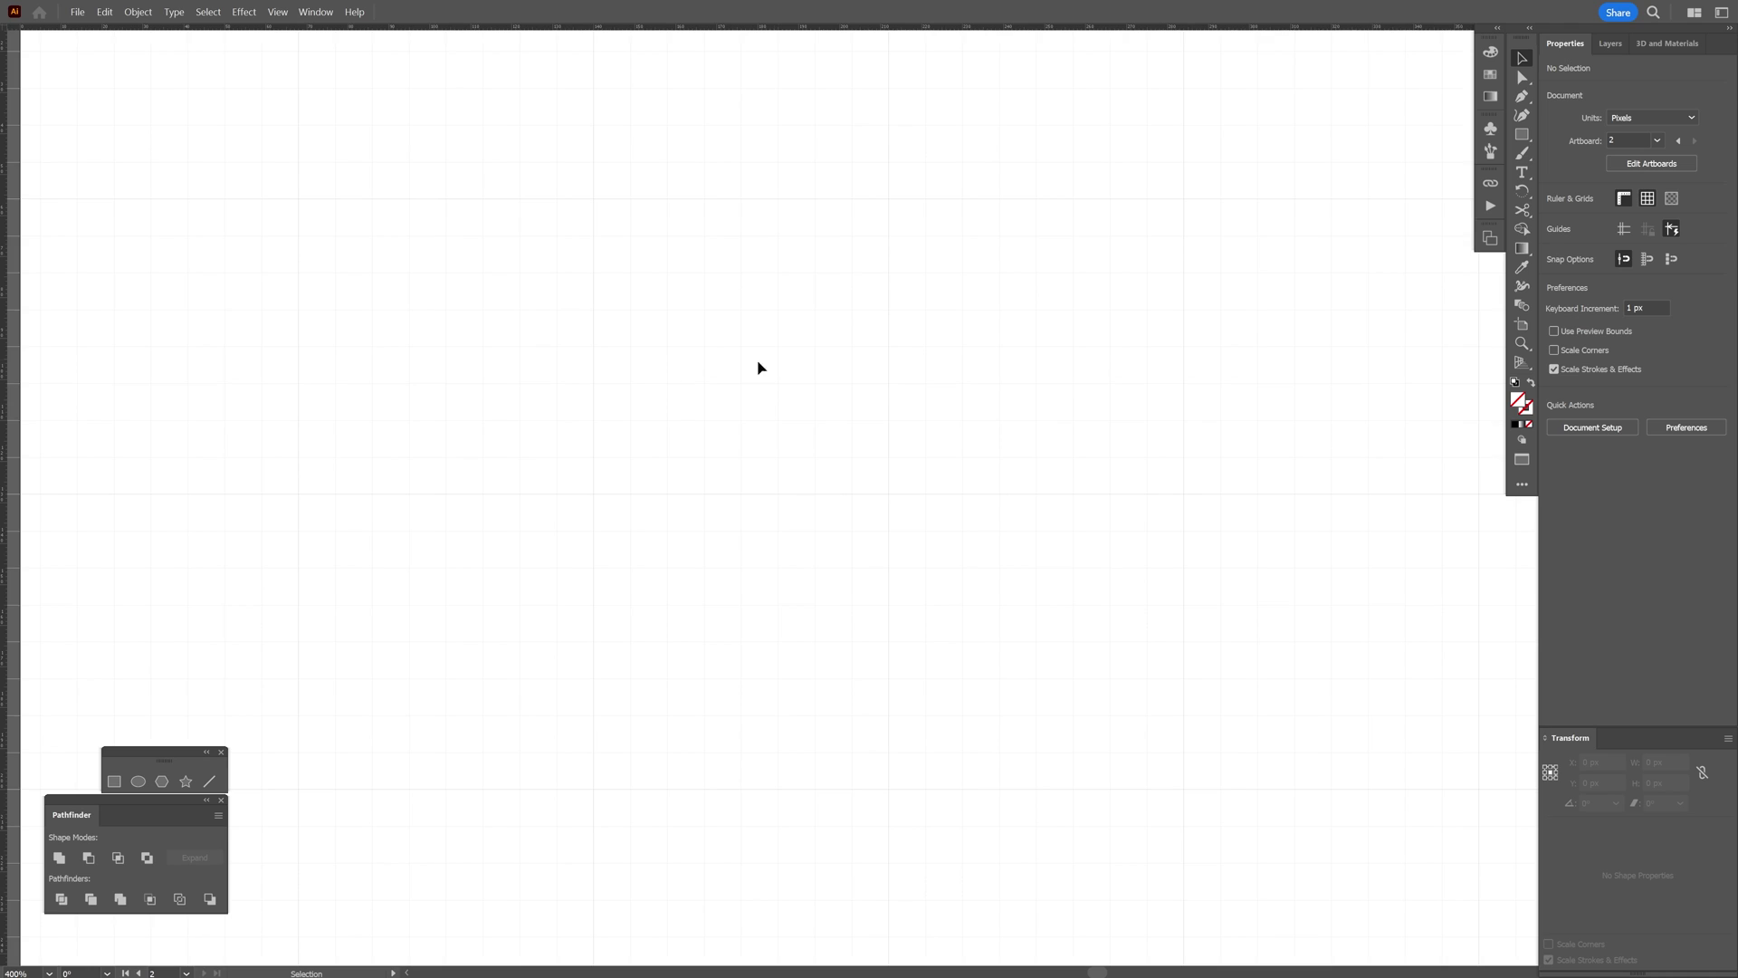
Step: Draw a trial square on the second artboard's grid with the Rectangle tool and turn on Snap to Pixel
left_click(110, 777)
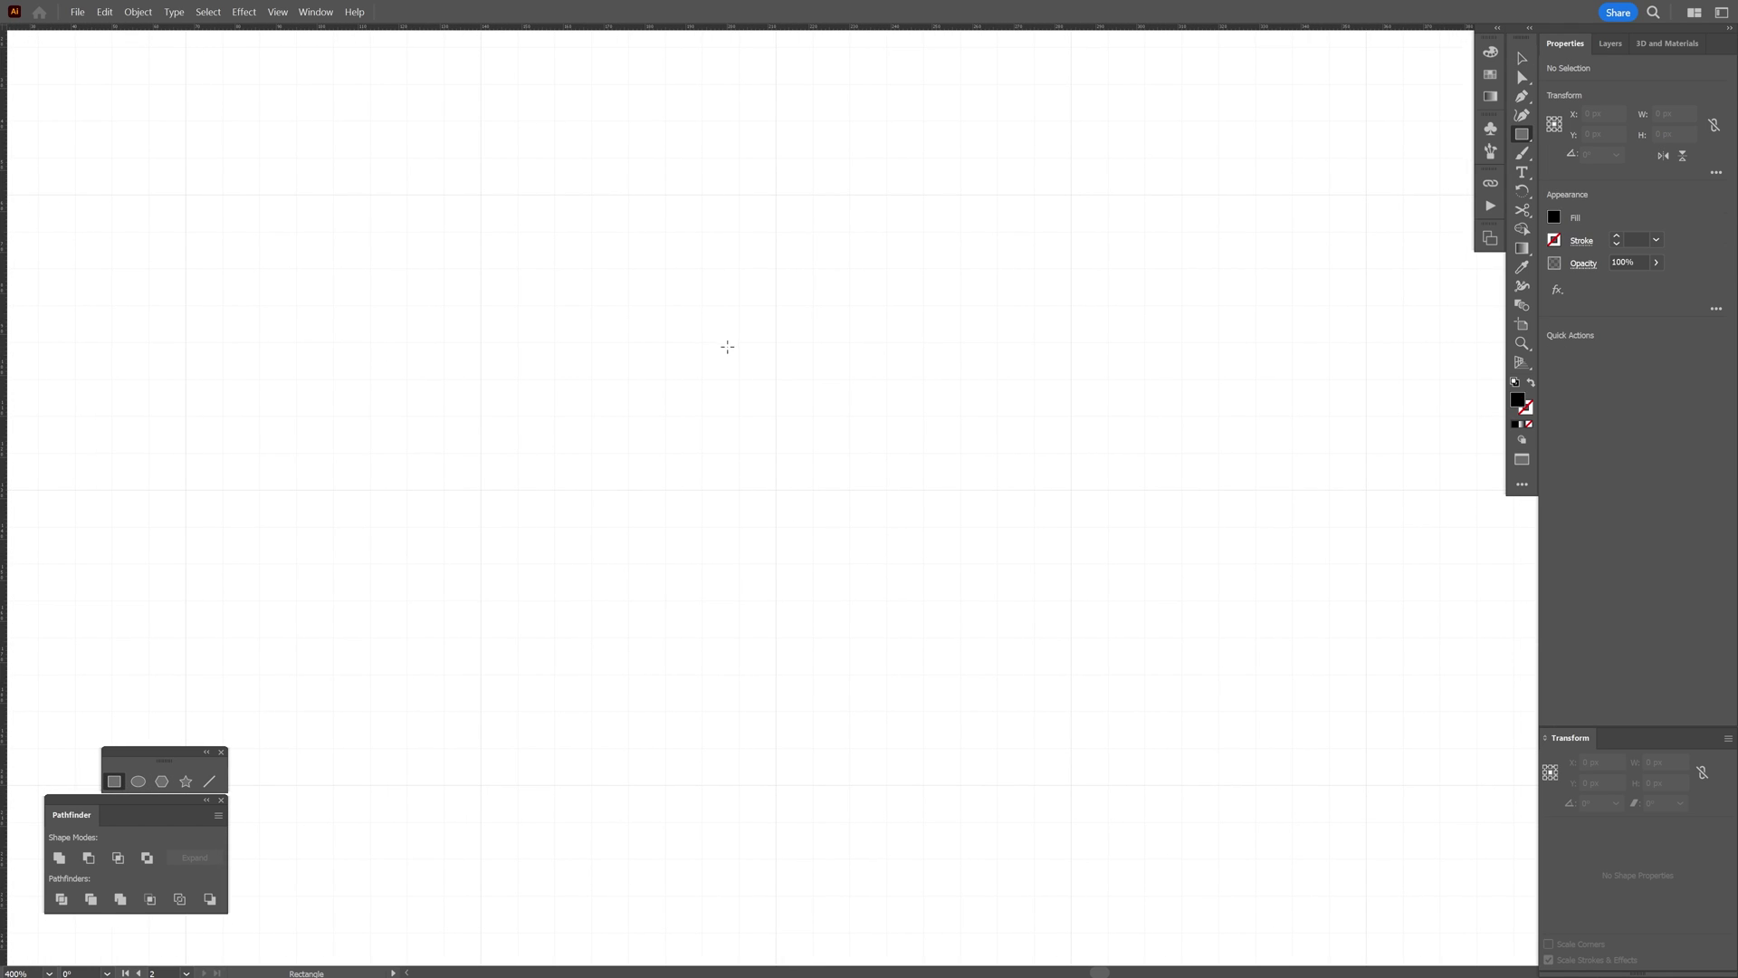
left_click_drag(701, 305, 850, 453)
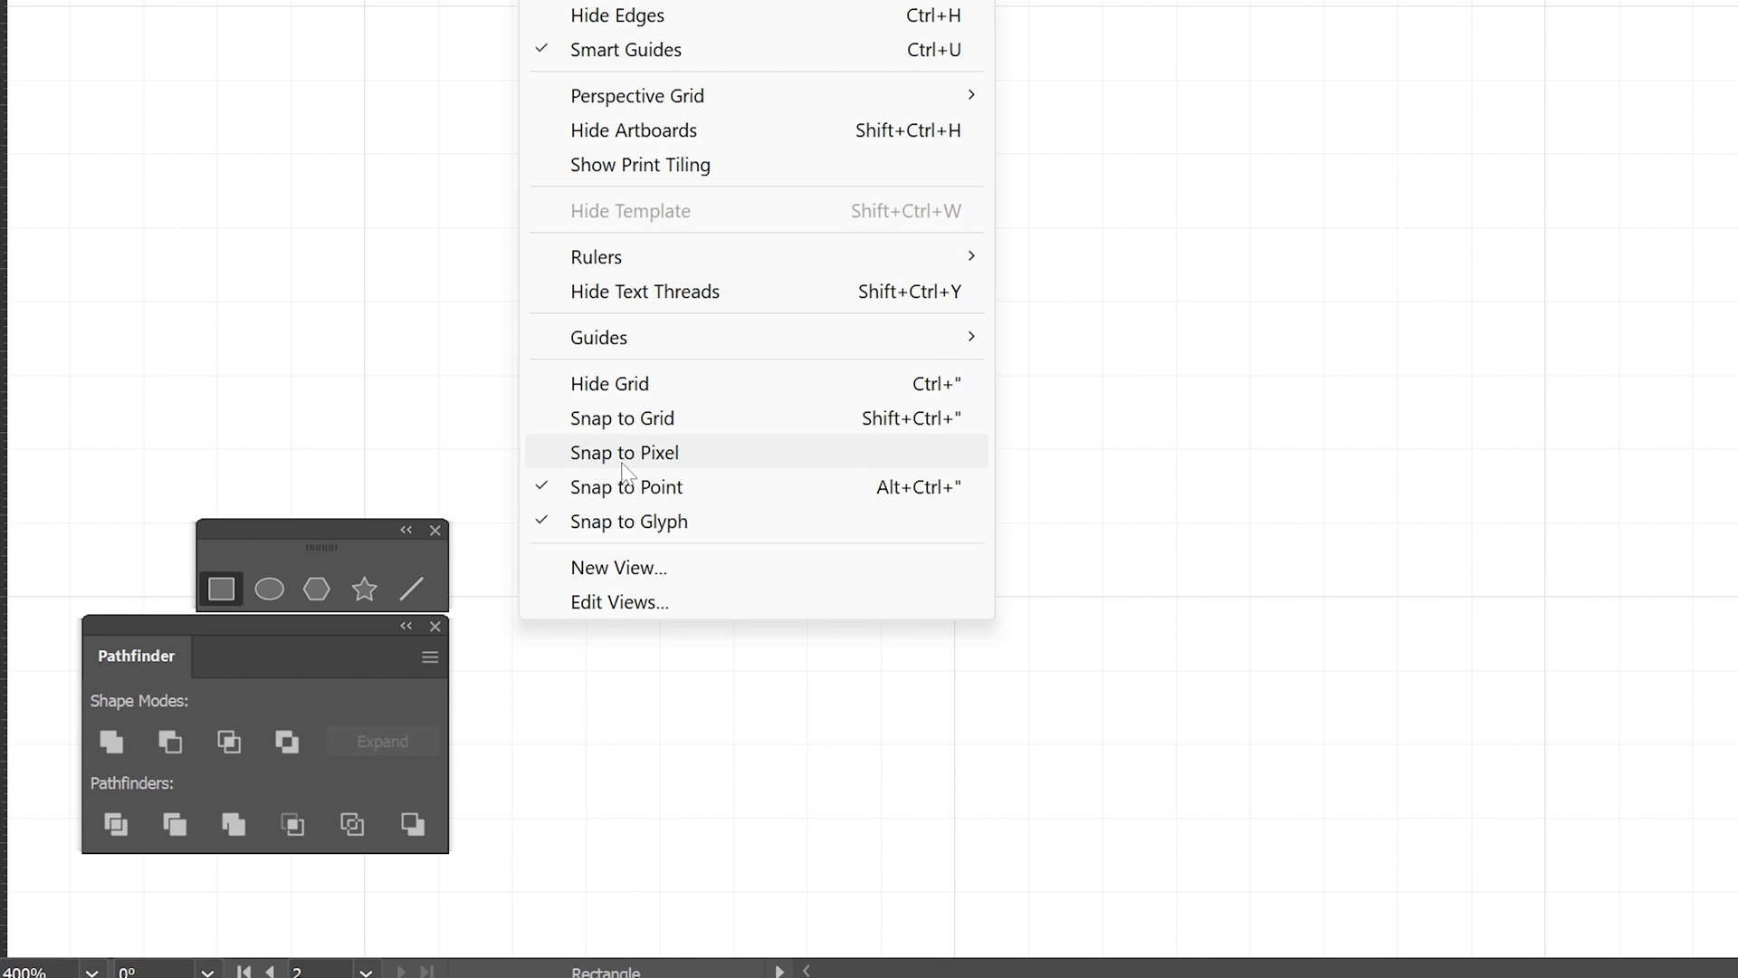
left_click(621, 458)
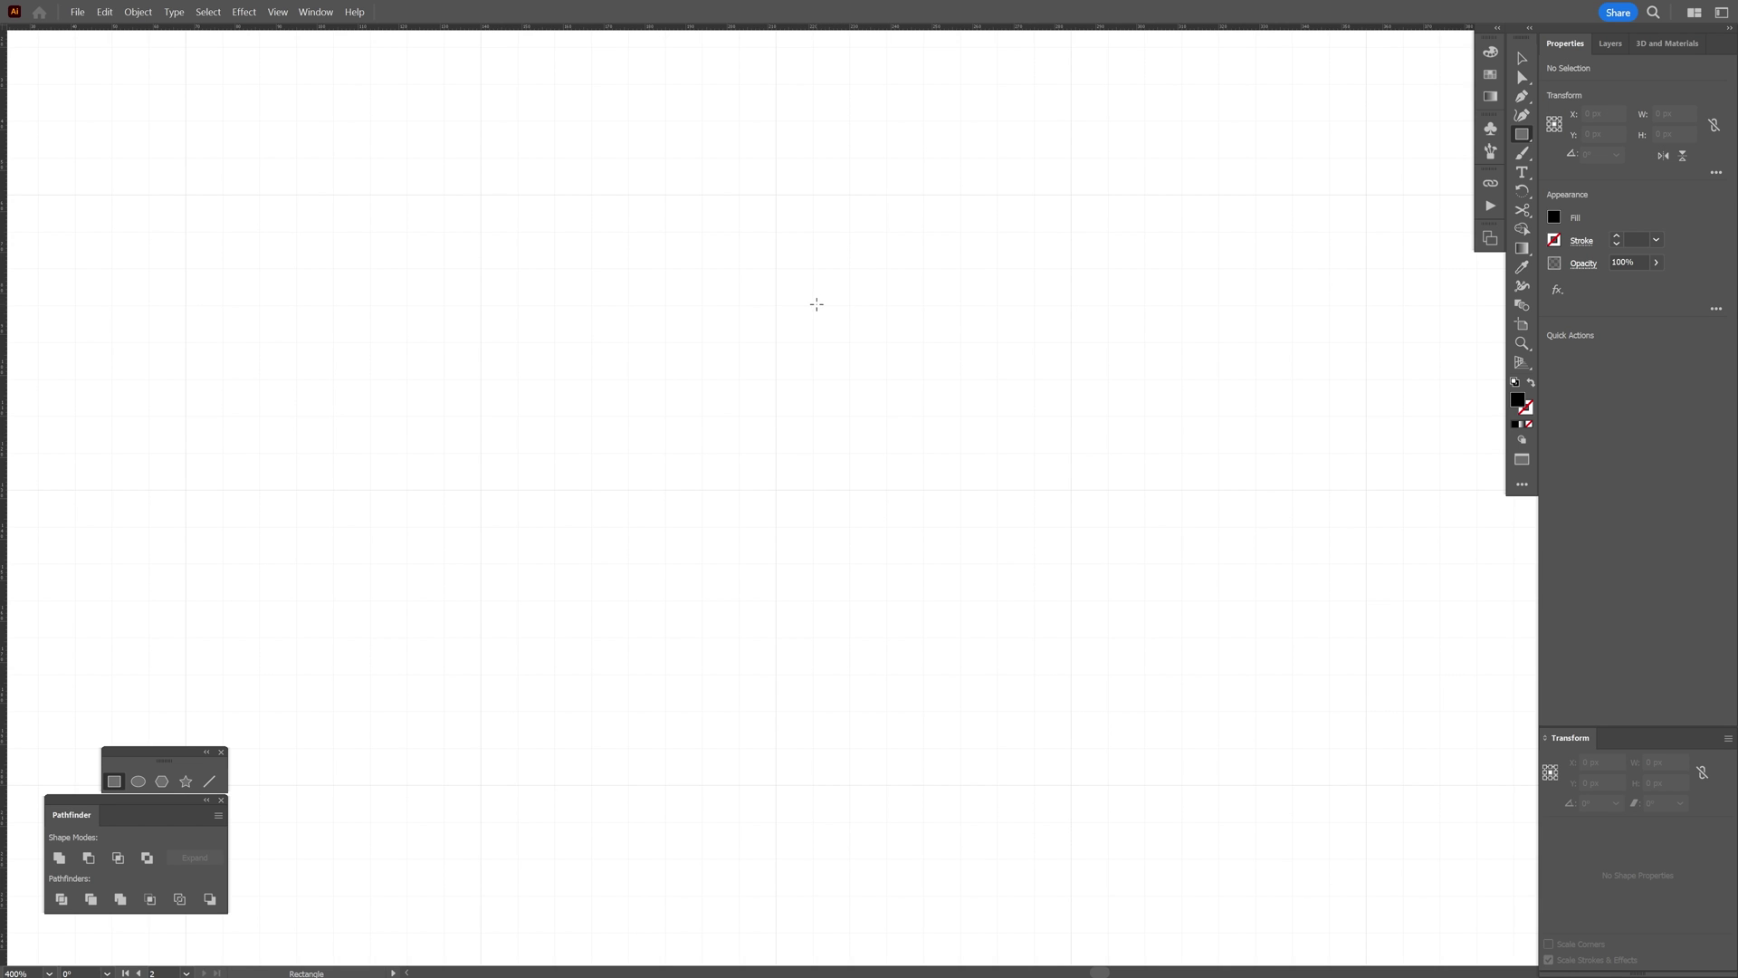